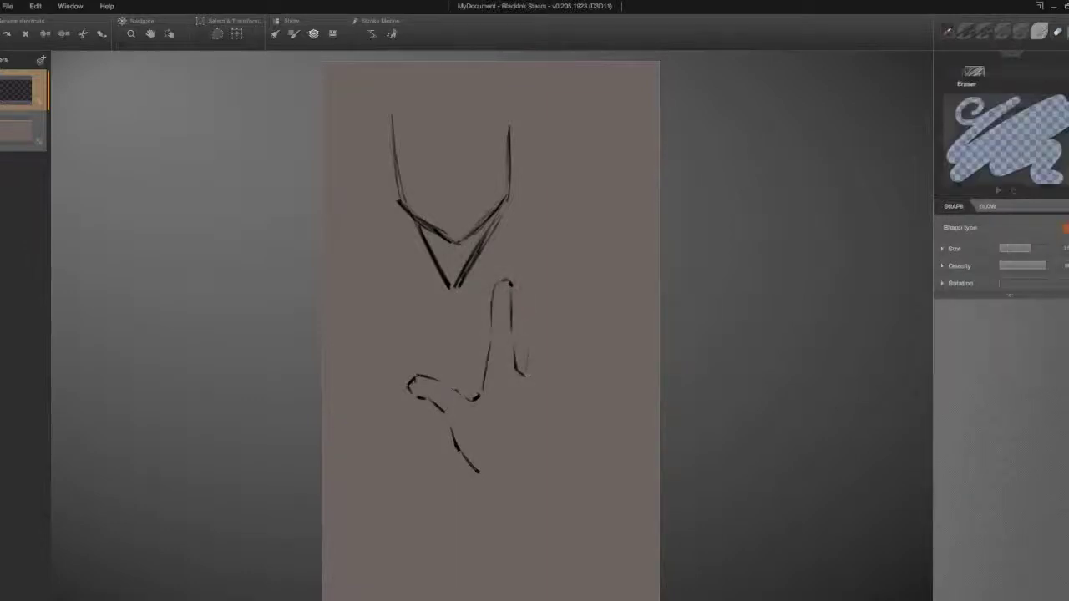
Step: Sketch an open palm with raised fingers, a spread thumb and a wrist outline below the V-shaped jaw lines
{"action": "left_click_drag", "start_coordinate": [451, 422], "coordinate": [488, 484]}
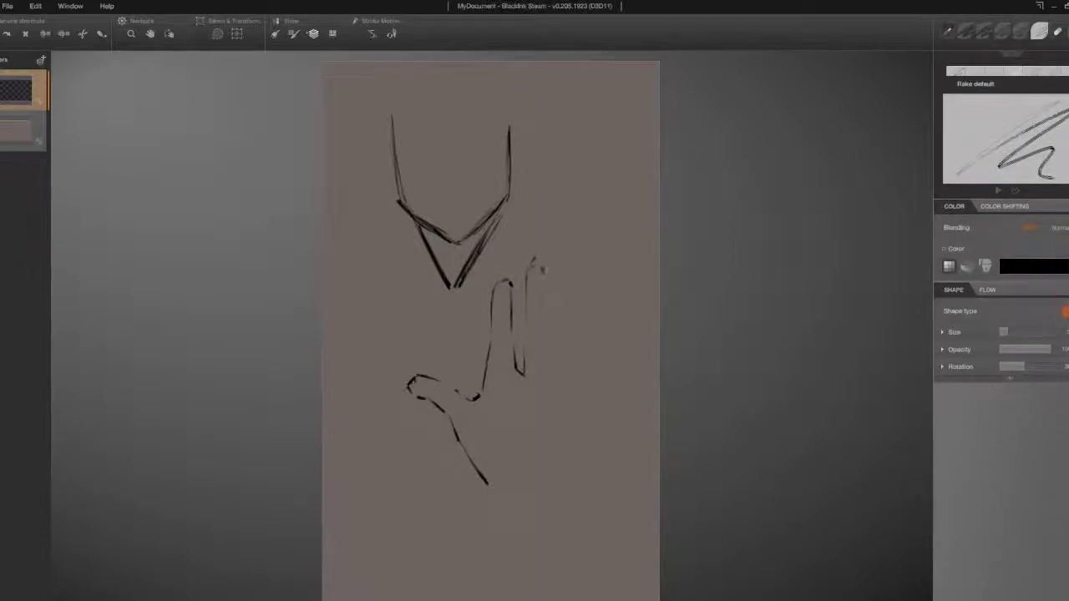
{"action": "left_click_drag", "start_coordinate": [587, 346], "coordinate": [593, 386]}
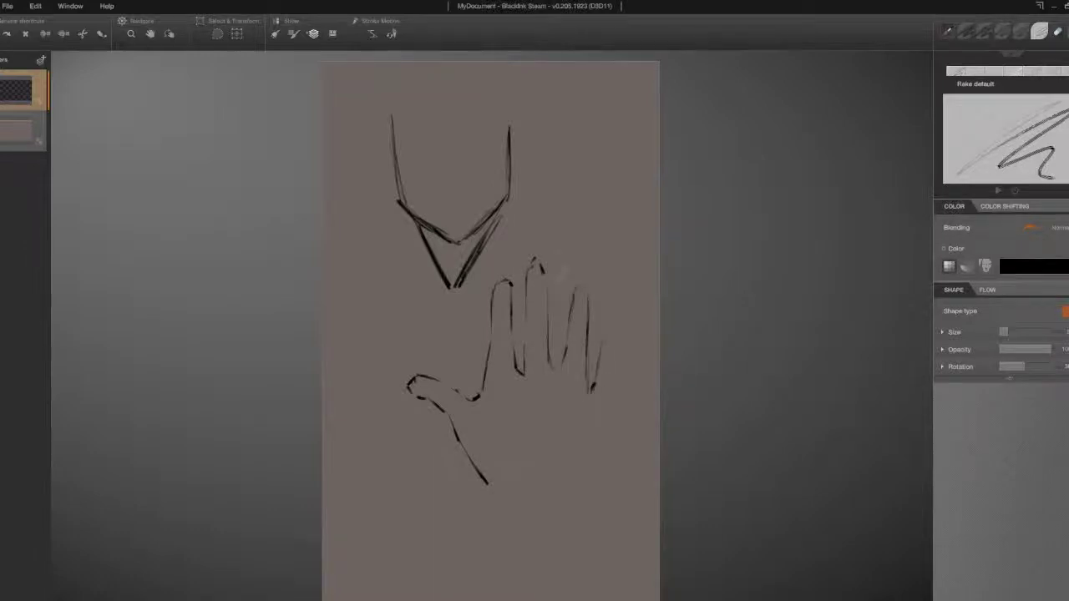
{"action": "mouse_move", "coordinate": [494, 361]}
{"action": "left_mouse_down"}
{"action": "mouse_move", "coordinate": [513, 268]}
{"action": "mouse_move", "coordinate": [523, 372]}
{"action": "left_mouse_up"}
{"action": "left_click_drag", "start_coordinate": [469, 394], "coordinate": [491, 409]}
{"action": "mouse_move", "coordinate": [424, 371]}
{"action": "left_mouse_down"}
{"action": "mouse_move", "coordinate": [446, 413]}
{"action": "mouse_move", "coordinate": [491, 397]}
{"action": "mouse_move", "coordinate": [543, 455]}
{"action": "left_mouse_up"}
{"action": "left_click_drag", "start_coordinate": [536, 427], "coordinate": [580, 422]}
{"action": "left_click_drag", "start_coordinate": [483, 476], "coordinate": [548, 505]}
{"action": "left_click_drag", "start_coordinate": [556, 496], "coordinate": [580, 483]}
{"action": "left_click_drag", "start_coordinate": [589, 389], "coordinate": [617, 343]}
{"action": "left_click_drag", "start_coordinate": [598, 427], "coordinate": [571, 490]}
{"action": "scroll", "coordinate": [446, 265], "scroll_direction": "down", "scroll_amount": 2}
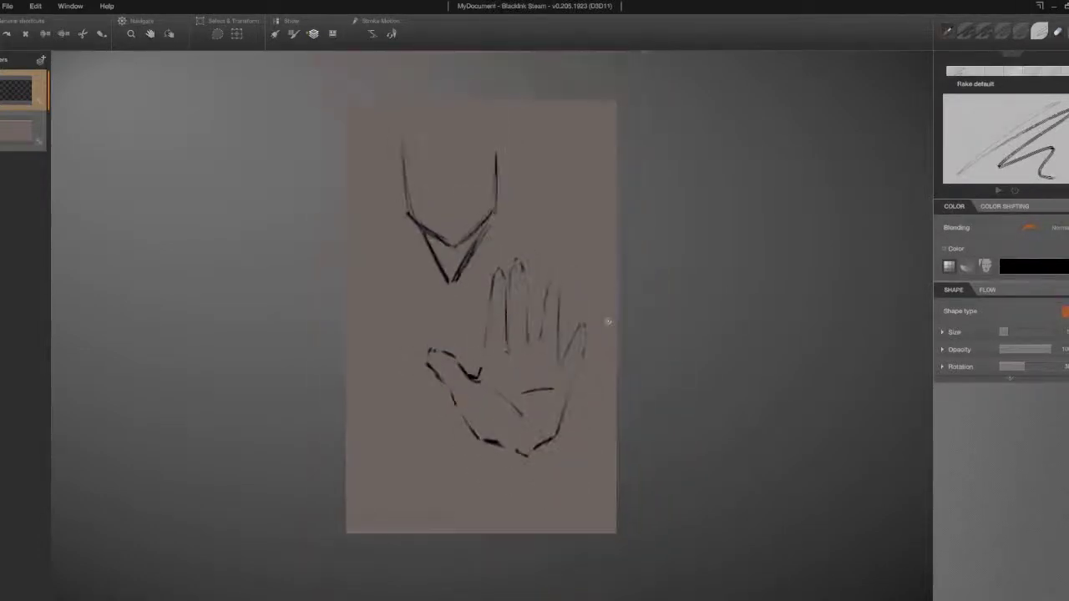
Step: Erase the whole open-hand sketch, keeping the jaw lines above it
{"action": "key", "text": "e"}
{"action": "left_click_drag", "start_coordinate": [506, 275], "coordinate": [576, 367]}
{"action": "mouse_move", "coordinate": [427, 359]}
{"action": "left_mouse_down"}
{"action": "mouse_move", "coordinate": [472, 430]}
{"action": "mouse_move", "coordinate": [555, 450]}
{"action": "left_mouse_up"}
Step: Sketch a new hand with rounded shapes for the curled fingers, an extended thumb and a palm outline
{"action": "key", "text": "b"}
{"action": "left_click_drag", "start_coordinate": [476, 348], "coordinate": [469, 384]}
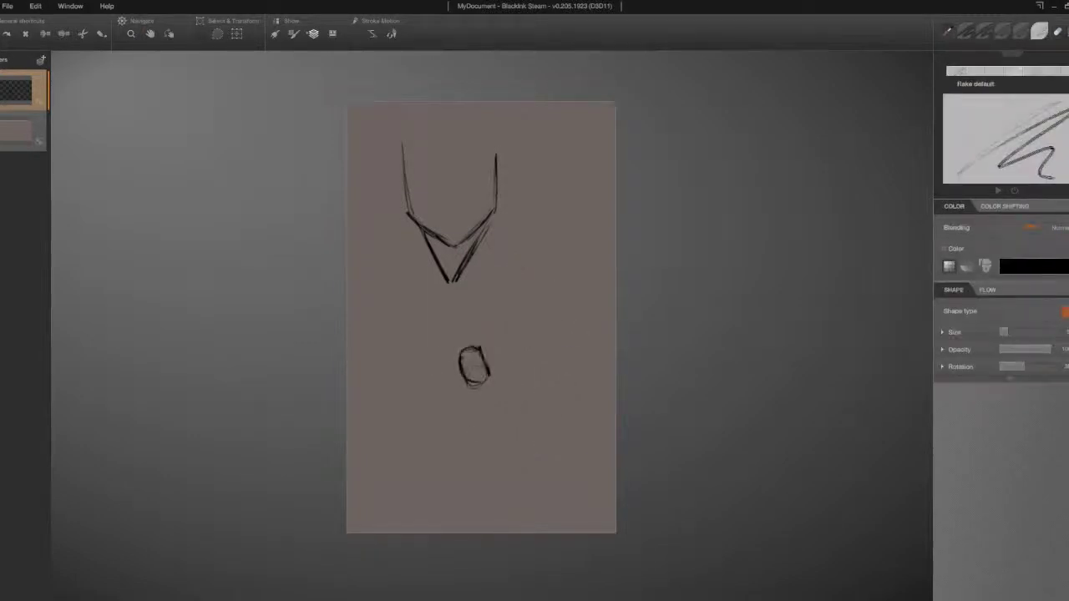
{"action": "mouse_move", "coordinate": [456, 327]}
{"action": "left_mouse_down"}
{"action": "mouse_move", "coordinate": [472, 359]}
{"action": "mouse_move", "coordinate": [479, 349]}
{"action": "left_mouse_up"}
{"action": "mouse_move", "coordinate": [496, 384]}
{"action": "left_mouse_down"}
{"action": "mouse_move", "coordinate": [522, 377]}
{"action": "mouse_move", "coordinate": [509, 351]}
{"action": "mouse_move", "coordinate": [447, 338]}
{"action": "left_mouse_up"}
{"action": "mouse_move", "coordinate": [536, 407]}
{"action": "left_mouse_down"}
{"action": "mouse_move", "coordinate": [531, 393]}
{"action": "mouse_move", "coordinate": [525, 405]}
{"action": "mouse_move", "coordinate": [551, 446]}
{"action": "mouse_move", "coordinate": [529, 448]}
{"action": "left_mouse_up"}
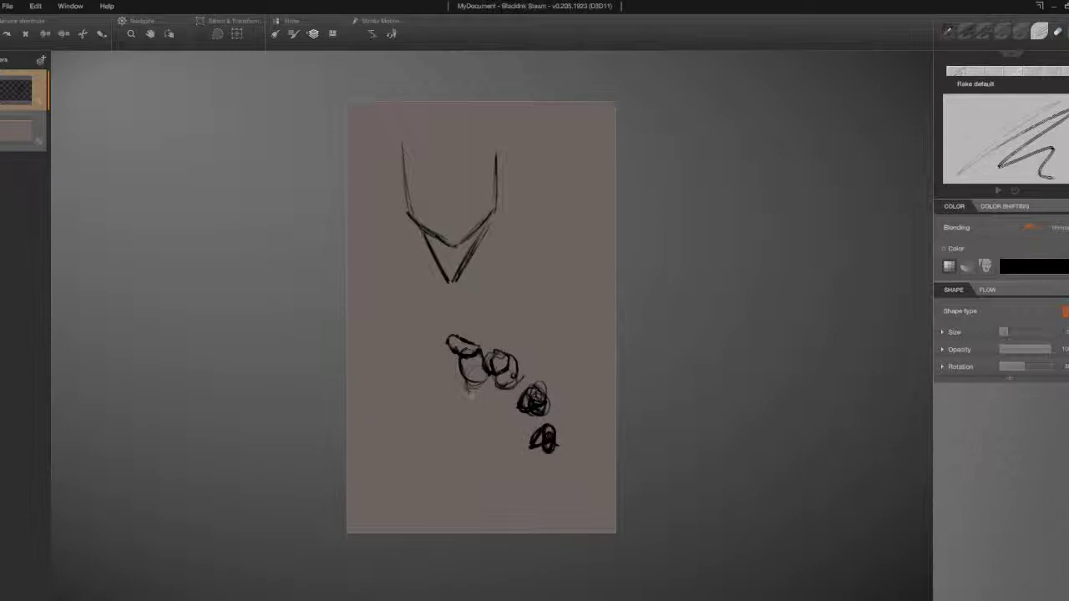
{"action": "mouse_move", "coordinate": [443, 418]}
{"action": "left_mouse_down"}
{"action": "mouse_move", "coordinate": [506, 481]}
{"action": "mouse_move", "coordinate": [538, 471]}
{"action": "mouse_move", "coordinate": [441, 418]}
{"action": "mouse_move", "coordinate": [453, 431]}
{"action": "left_mouse_up"}
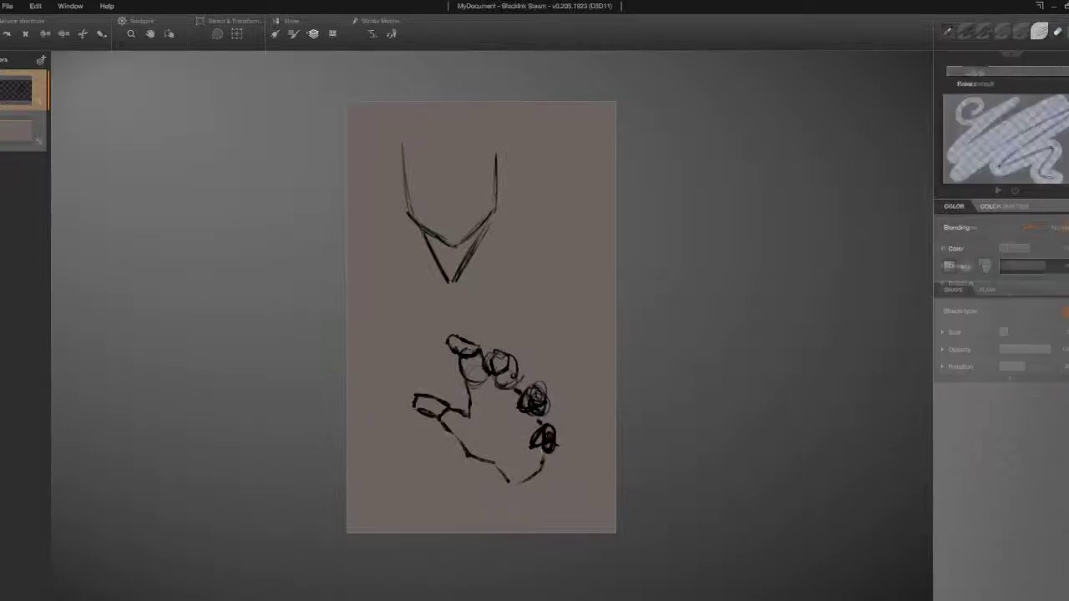
Step: Redraw the hand's fingertips and thumb as pointed claws and firm up the palm outline
{"action": "left_click_drag", "start_coordinate": [455, 332], "coordinate": [478, 349]}
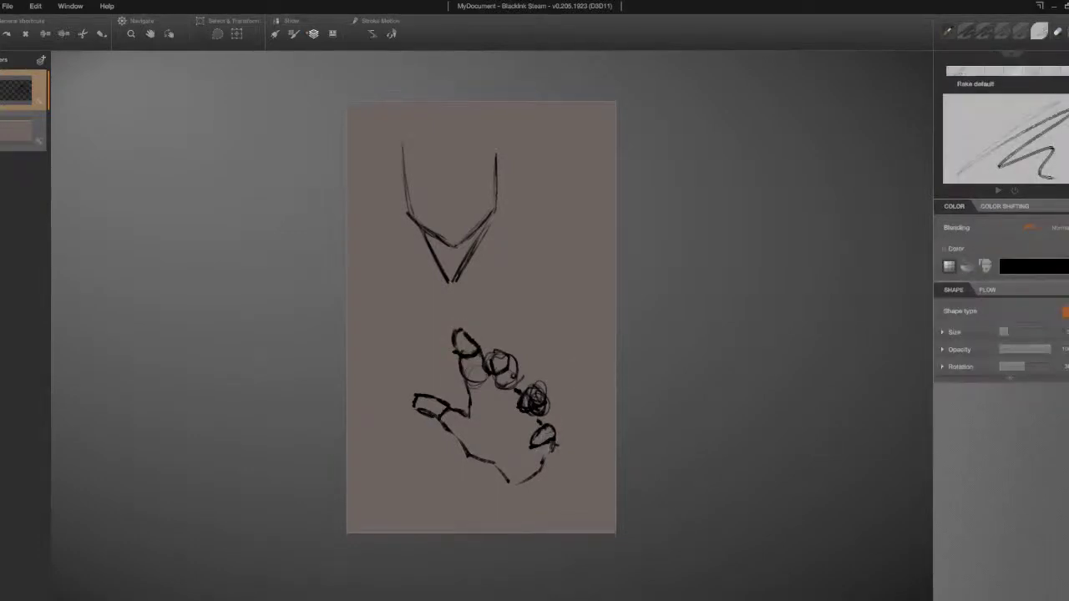
{"action": "left_click_drag", "start_coordinate": [553, 443], "coordinate": [539, 469]}
{"action": "key", "text": "ctrl+z"}
{"action": "mouse_move", "coordinate": [484, 355]}
{"action": "left_mouse_down"}
{"action": "mouse_move", "coordinate": [501, 376]}
{"action": "mouse_move", "coordinate": [516, 368]}
{"action": "mouse_move", "coordinate": [488, 382]}
{"action": "mouse_move", "coordinate": [500, 375]}
{"action": "mouse_move", "coordinate": [511, 413]}
{"action": "left_mouse_up"}
{"action": "left_click_drag", "start_coordinate": [531, 436], "coordinate": [519, 451]}
{"action": "left_click_drag", "start_coordinate": [468, 335], "coordinate": [451, 312]}
{"action": "left_click_drag", "start_coordinate": [537, 437], "coordinate": [531, 447]}
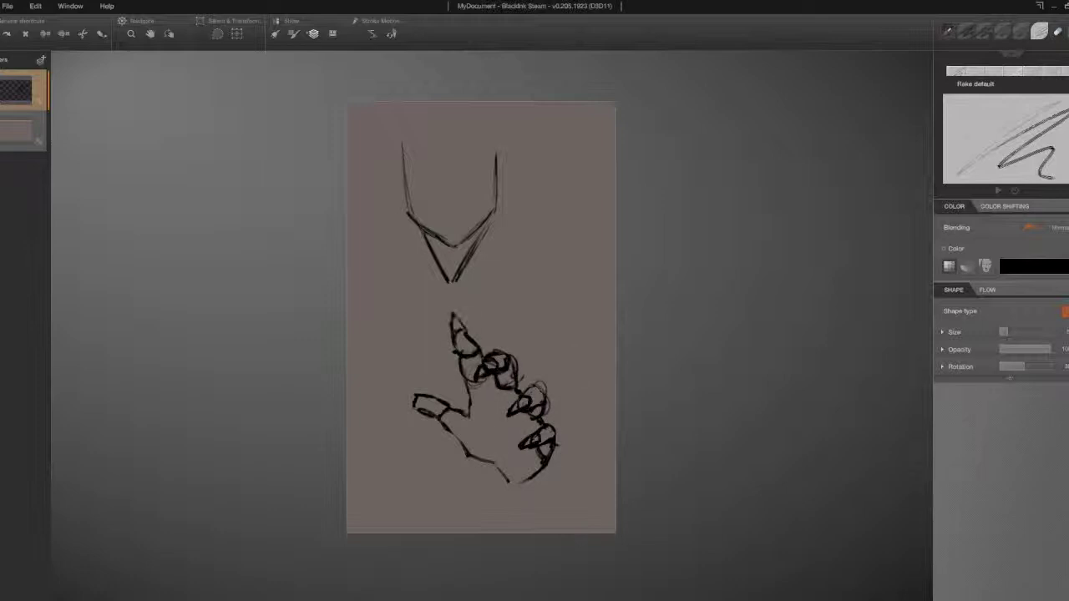
{"action": "mouse_move", "coordinate": [426, 399]}
{"action": "left_mouse_down"}
{"action": "mouse_move", "coordinate": [398, 409]}
{"action": "mouse_move", "coordinate": [519, 484]}
{"action": "left_mouse_up"}
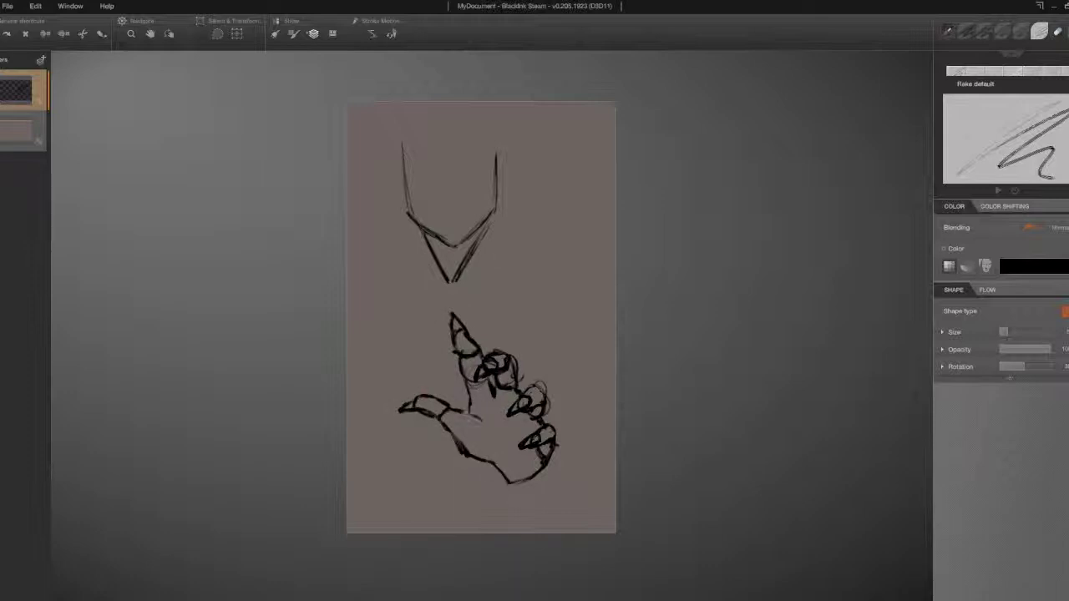
Step: Replace the V-shaped jaw lines with a rounded jaw, a longer side-of-face contour and two neck lines
{"action": "mouse_move", "coordinate": [406, 167]}
{"action": "left_mouse_down"}
{"action": "mouse_move", "coordinate": [434, 242]}
{"action": "mouse_move", "coordinate": [493, 209]}
{"action": "left_mouse_up"}
{"action": "mouse_move", "coordinate": [497, 155]}
{"action": "left_mouse_down"}
{"action": "mouse_move", "coordinate": [501, 227]}
{"action": "mouse_move", "coordinate": [409, 221]}
{"action": "mouse_move", "coordinate": [489, 276]}
{"action": "left_mouse_up"}
{"action": "left_click_drag", "start_coordinate": [408, 221], "coordinate": [501, 219]}
{"action": "mouse_move", "coordinate": [417, 119]}
{"action": "left_mouse_down"}
{"action": "mouse_move", "coordinate": [407, 221]}
{"action": "mouse_move", "coordinate": [472, 259]}
{"action": "mouse_move", "coordinate": [444, 269]}
{"action": "left_mouse_up"}
{"action": "left_click_drag", "start_coordinate": [413, 224], "coordinate": [432, 299]}
{"action": "left_click_drag", "start_coordinate": [503, 203], "coordinate": [512, 285]}
{"action": "mouse_move", "coordinate": [426, 252]}
{"action": "left_mouse_down"}
{"action": "mouse_move", "coordinate": [506, 223]}
{"action": "mouse_move", "coordinate": [505, 177]}
{"action": "left_mouse_up"}
{"action": "left_click_drag", "start_coordinate": [408, 143], "coordinate": [402, 222]}
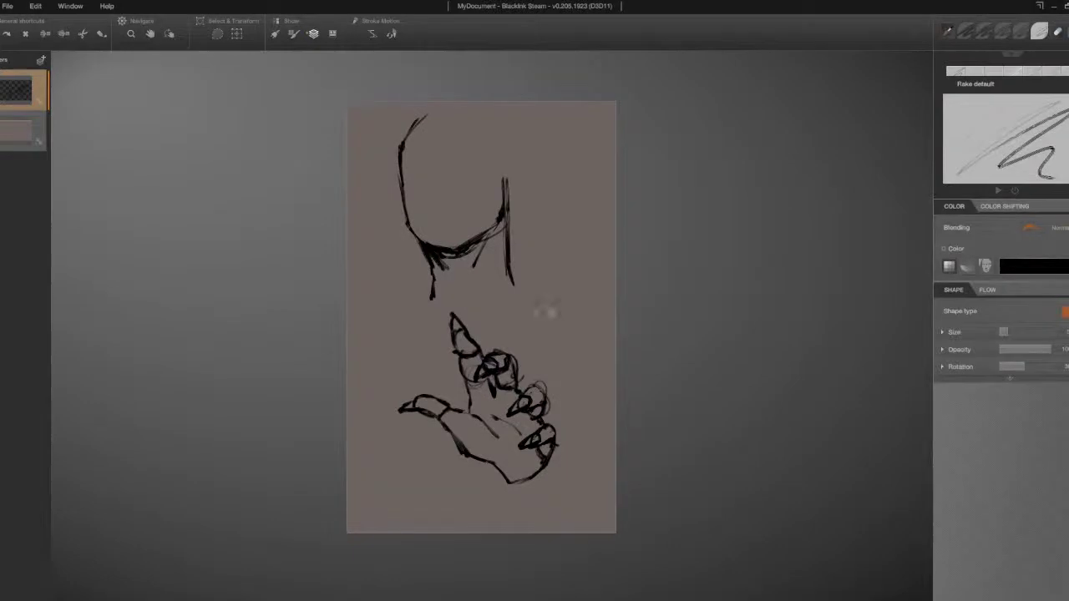
Step: Enlarge the brush, lower its opacity and extend both neck lines with angled strokes toward the shoulders
{"action": "scroll", "coordinate": [545, 311], "scroll_direction": "up", "scroll_amount": 1}
{"action": "left_click_drag", "start_coordinate": [1048, 349], "coordinate": [1015, 351]}
{"action": "left_click_drag", "start_coordinate": [399, 165], "coordinate": [396, 214]}
{"action": "left_click_drag", "start_coordinate": [1012, 350], "coordinate": [1019, 353]}
{"action": "key", "text": "ctrl+z"}
{"action": "key", "text": "ctrl+z"}
{"action": "key", "text": "ctrl+z"}
{"action": "scroll", "coordinate": [503, 252], "scroll_direction": "up", "scroll_amount": 1}
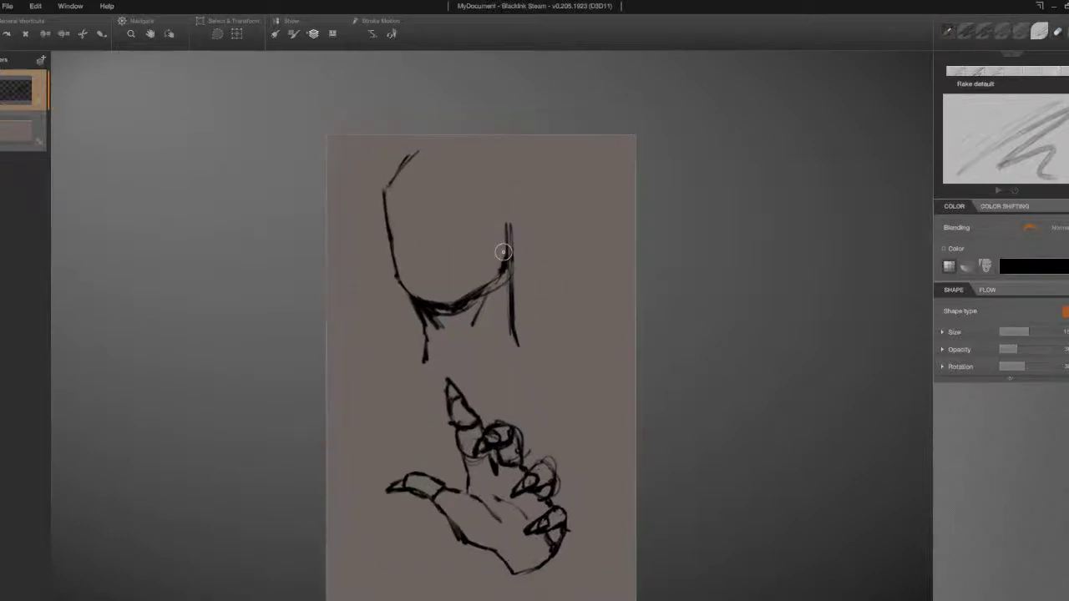
{"action": "left_click_drag", "start_coordinate": [417, 299], "coordinate": [426, 418]}
{"action": "mouse_move", "coordinate": [514, 325]}
{"action": "left_mouse_down"}
{"action": "mouse_move", "coordinate": [535, 354]}
{"action": "mouse_move", "coordinate": [502, 399]}
{"action": "left_mouse_up"}
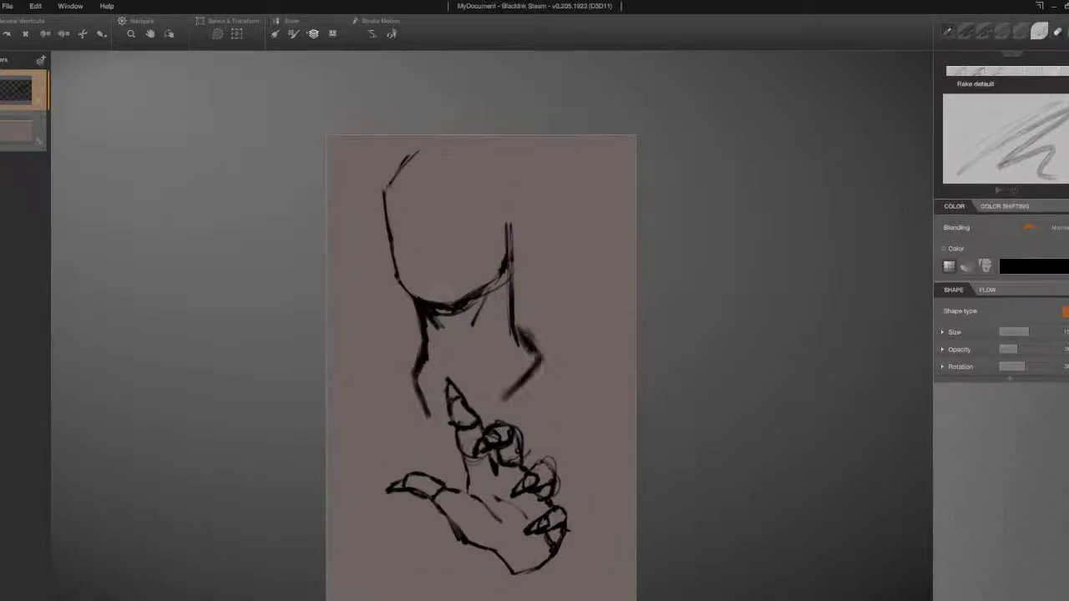
Step: Sketch a front-facing nose with nostrils and a small pair of lips above the chin
{"action": "left_click_drag", "start_coordinate": [436, 249], "coordinate": [426, 250]}
{"action": "key", "text": "ctrl+z"}
{"action": "mouse_move", "coordinate": [420, 214]}
{"action": "left_mouse_down"}
{"action": "mouse_move", "coordinate": [429, 250]}
{"action": "mouse_move", "coordinate": [449, 247]}
{"action": "mouse_move", "coordinate": [448, 228]}
{"action": "mouse_move", "coordinate": [434, 246]}
{"action": "mouse_move", "coordinate": [444, 246]}
{"action": "left_mouse_up"}
{"action": "key", "text": "ctrl+z"}
{"action": "key", "text": "ctrl+z"}
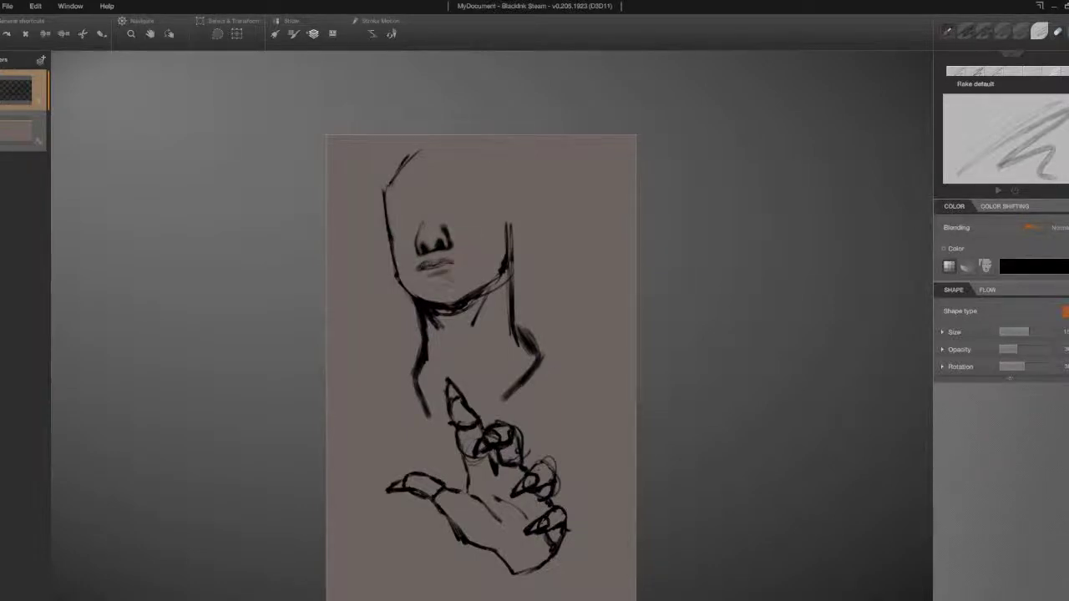
{"action": "left_click_drag", "start_coordinate": [441, 270], "coordinate": [425, 265]}
{"action": "left_click_drag", "start_coordinate": [421, 218], "coordinate": [418, 241]}
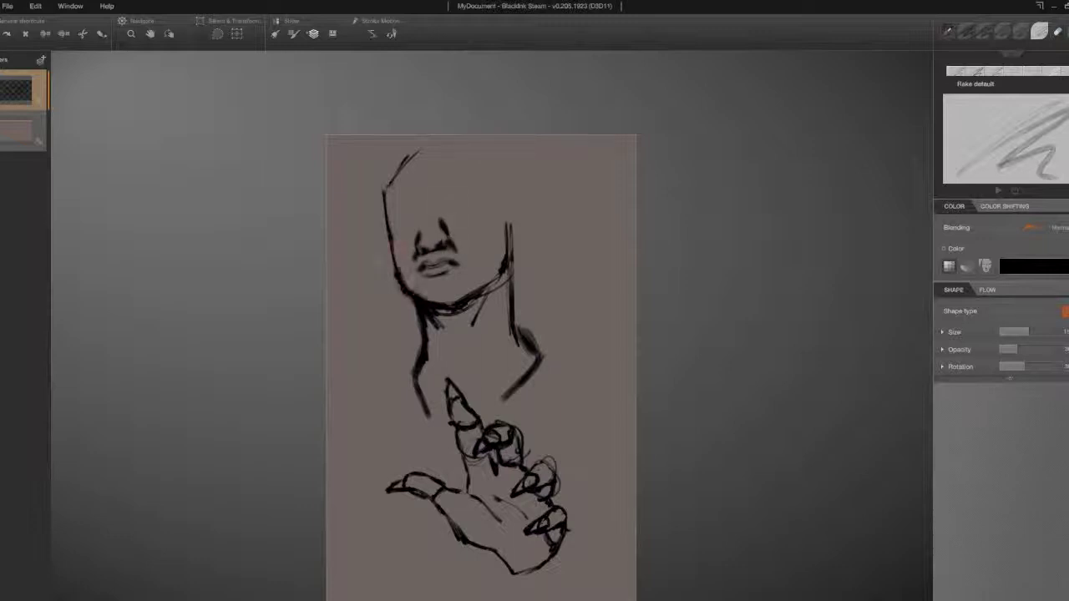
{"action": "left_click_drag", "start_coordinate": [427, 242], "coordinate": [438, 237]}
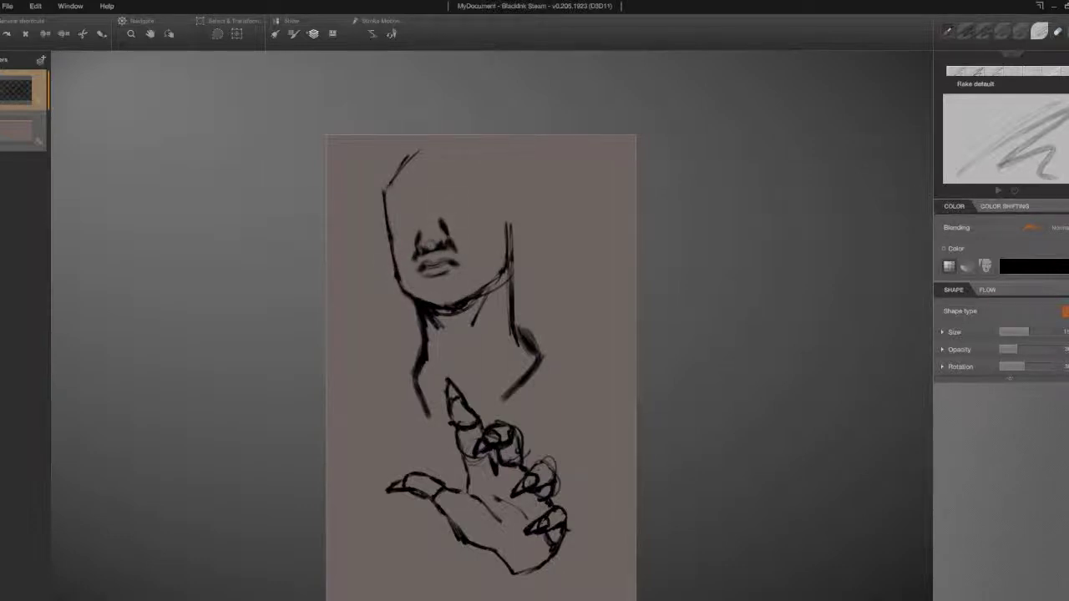
Step: Lower the brush opacity further, sketch the brow lines above the nose and thicken the face's outer contour
{"action": "left_click_drag", "start_coordinate": [1029, 349], "coordinate": [1011, 349]}
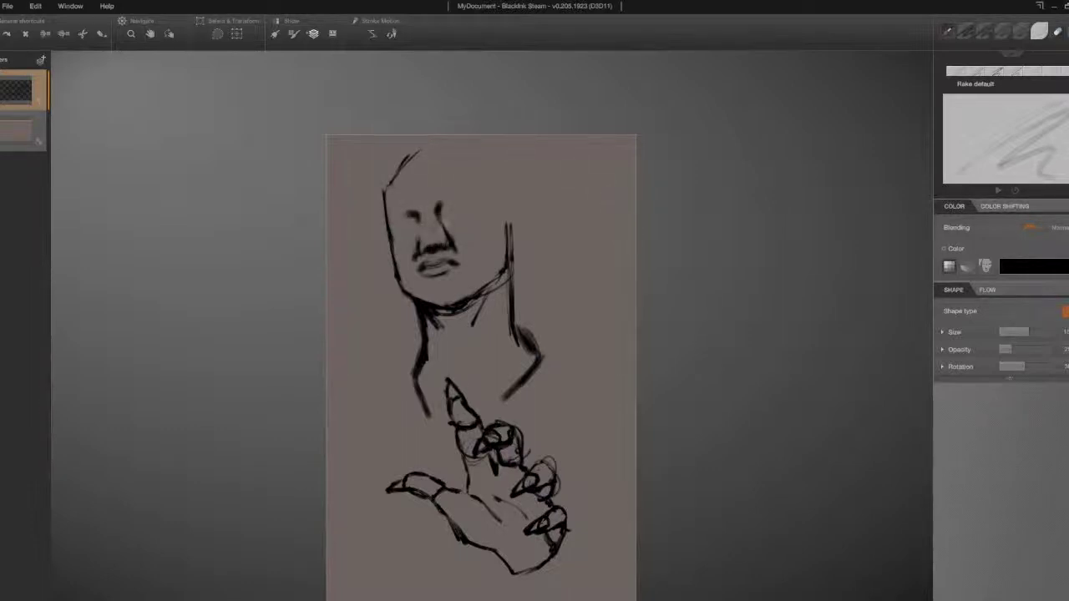
{"action": "mouse_move", "coordinate": [437, 207]}
{"action": "left_mouse_down"}
{"action": "mouse_move", "coordinate": [481, 190]}
{"action": "mouse_move", "coordinate": [389, 214]}
{"action": "mouse_move", "coordinate": [385, 238]}
{"action": "left_mouse_up"}
{"action": "mouse_move", "coordinate": [396, 167]}
{"action": "left_mouse_down"}
{"action": "mouse_move", "coordinate": [384, 215]}
{"action": "mouse_move", "coordinate": [420, 304]}
{"action": "left_mouse_up"}
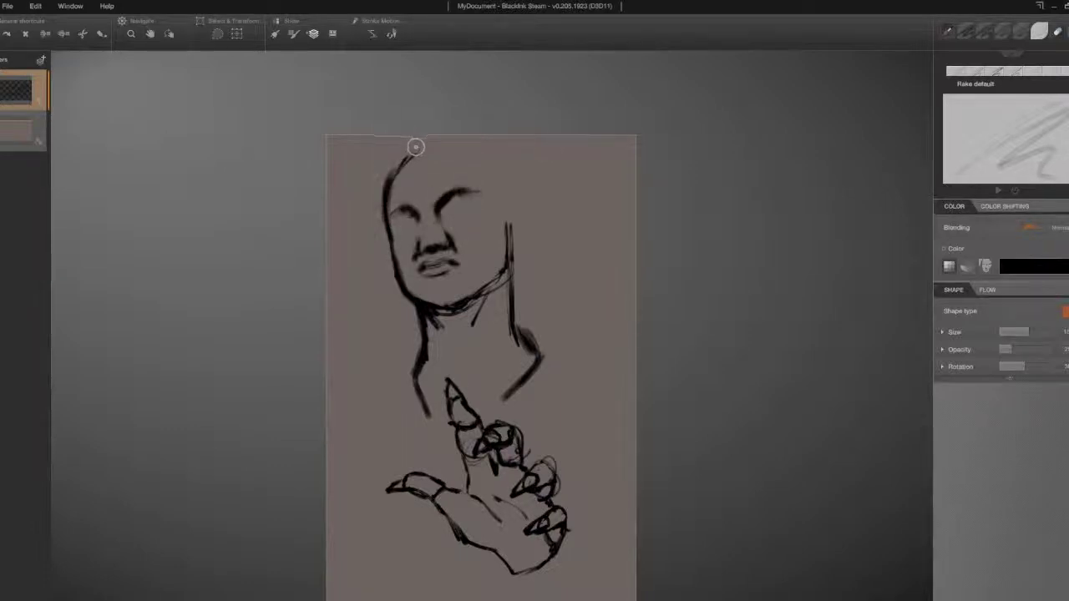
Step: Erase the brows, nose and mouth, and redraw the nose bridge closer to the far side of the face
{"action": "key", "text": "e"}
{"action": "left_click_drag", "start_coordinate": [392, 209], "coordinate": [450, 263]}
{"action": "key", "text": "b"}
{"action": "left_click_drag", "start_coordinate": [404, 220], "coordinate": [406, 272]}
{"action": "mouse_move", "coordinate": [404, 234]}
{"action": "left_mouse_down"}
{"action": "mouse_move", "coordinate": [404, 275]}
{"action": "mouse_move", "coordinate": [434, 275]}
{"action": "left_mouse_up"}
{"action": "key", "text": "ctrl+z"}
Step: Redraw the chin and jaw with a sharper angle, and draw the nose underside with its nostril
{"action": "key", "text": "e"}
{"action": "left_click_drag", "start_coordinate": [438, 316], "coordinate": [511, 279]}
{"action": "key", "text": "b"}
{"action": "left_click_drag", "start_coordinate": [510, 237], "coordinate": [461, 311]}
{"action": "key", "text": "e"}
{"action": "key", "text": "b"}
{"action": "left_click_drag", "start_coordinate": [401, 268], "coordinate": [437, 271]}
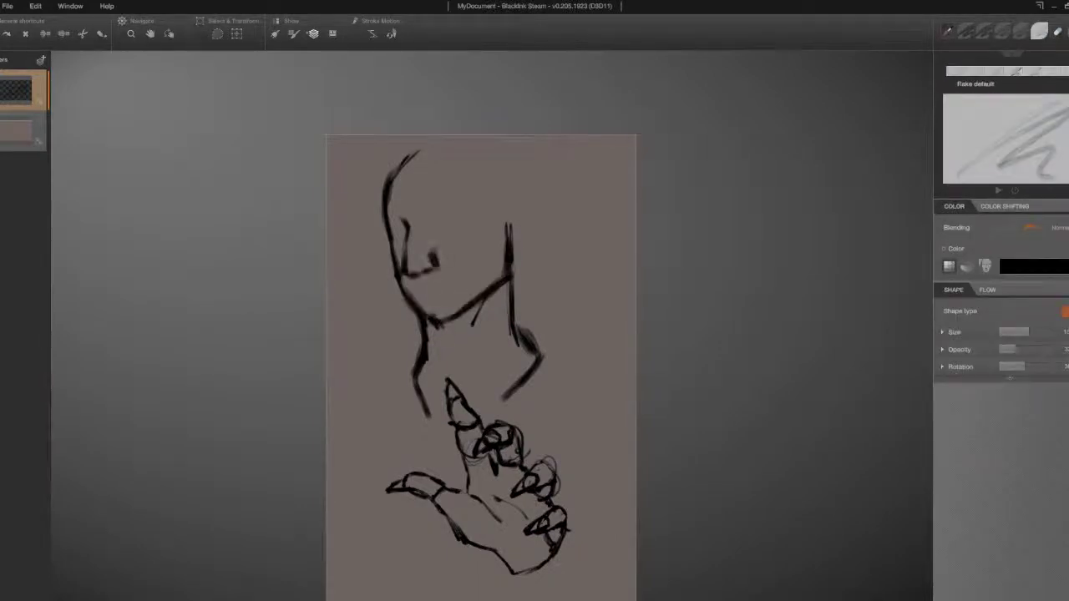
{"action": "mouse_move", "coordinate": [406, 230]}
{"action": "left_mouse_down"}
{"action": "mouse_move", "coordinate": [402, 267]}
{"action": "mouse_move", "coordinate": [385, 173]}
{"action": "mouse_move", "coordinate": [403, 150]}
{"action": "left_mouse_up"}
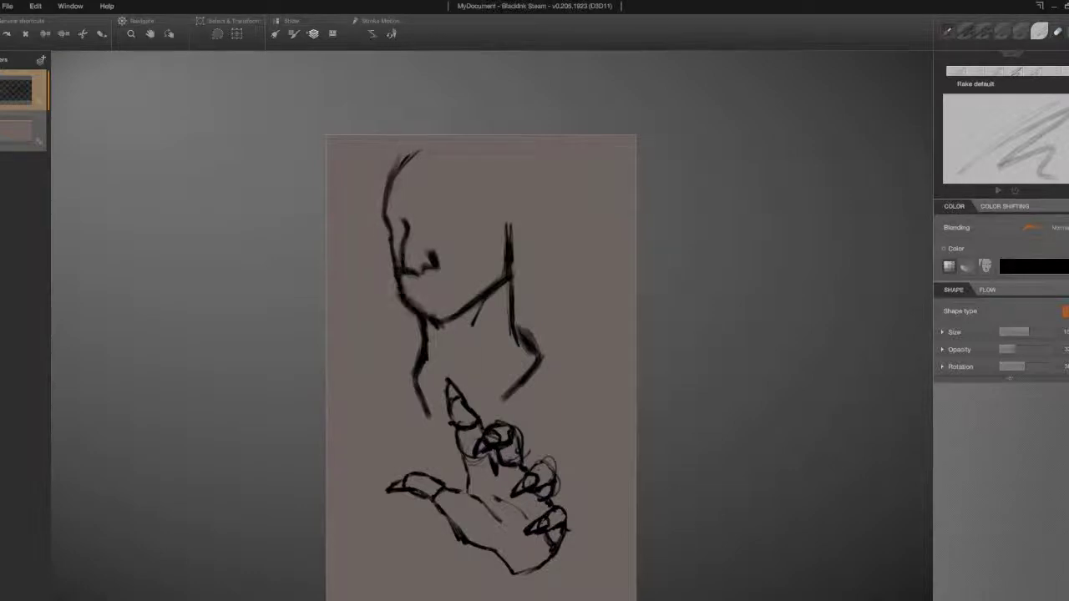
Step: Redraw the jawline and both neck contours with cleaner, tapered lines
{"action": "left_click_drag", "start_coordinate": [429, 321], "coordinate": [499, 286]}
{"action": "mouse_move", "coordinate": [506, 227]}
{"action": "left_mouse_down"}
{"action": "mouse_move", "coordinate": [506, 305]}
{"action": "mouse_move", "coordinate": [503, 287]}
{"action": "mouse_move", "coordinate": [527, 337]}
{"action": "left_mouse_up"}
{"action": "left_click_drag", "start_coordinate": [515, 296], "coordinate": [518, 345]}
{"action": "mouse_move", "coordinate": [417, 330]}
{"action": "left_mouse_down"}
{"action": "mouse_move", "coordinate": [422, 388]}
{"action": "mouse_move", "coordinate": [436, 360]}
{"action": "mouse_move", "coordinate": [428, 383]}
{"action": "left_mouse_up"}
{"action": "left_click_drag", "start_coordinate": [417, 389], "coordinate": [427, 418]}
Step: Refine the far face contour from forehead to cheek and sketch the lips under the nose
{"action": "left_click_drag", "start_coordinate": [397, 243], "coordinate": [402, 292]}
{"action": "left_click_drag", "start_coordinate": [386, 215], "coordinate": [391, 251]}
{"action": "left_click_drag", "start_coordinate": [384, 188], "coordinate": [388, 236]}
{"action": "mouse_move", "coordinate": [416, 152]}
{"action": "left_mouse_down"}
{"action": "mouse_move", "coordinate": [382, 228]}
{"action": "mouse_move", "coordinate": [380, 209]}
{"action": "left_mouse_up"}
{"action": "mouse_move", "coordinate": [424, 287]}
{"action": "left_mouse_down"}
{"action": "mouse_move", "coordinate": [451, 282]}
{"action": "mouse_move", "coordinate": [423, 289]}
{"action": "left_mouse_up"}
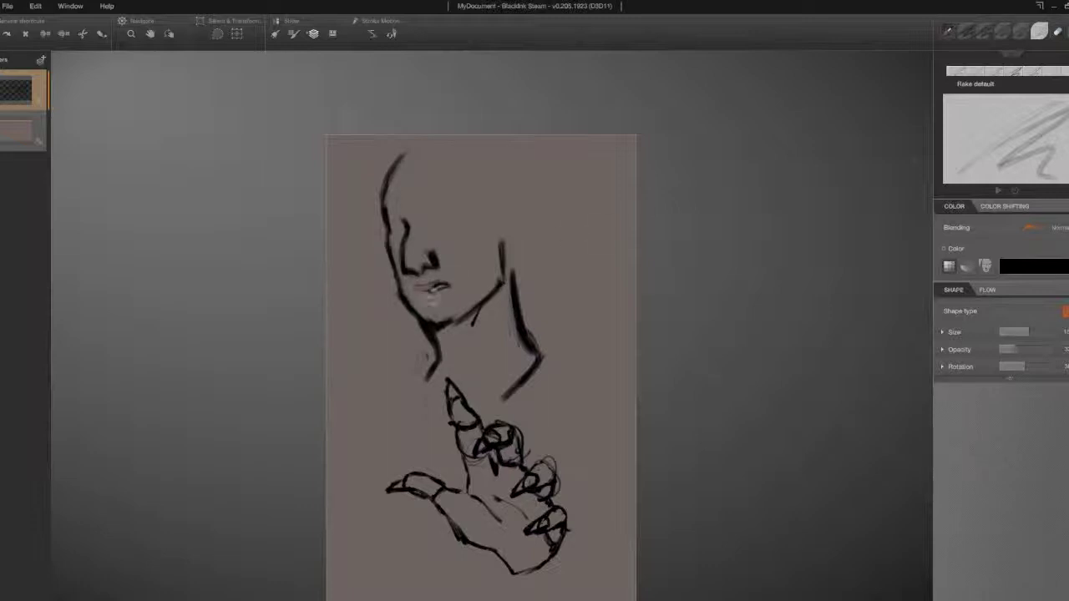
Step: Reduce the brush size, thin the nose and chin lines, and hatch a dark beard along the jaw
{"action": "key", "text": "bracketleft"}
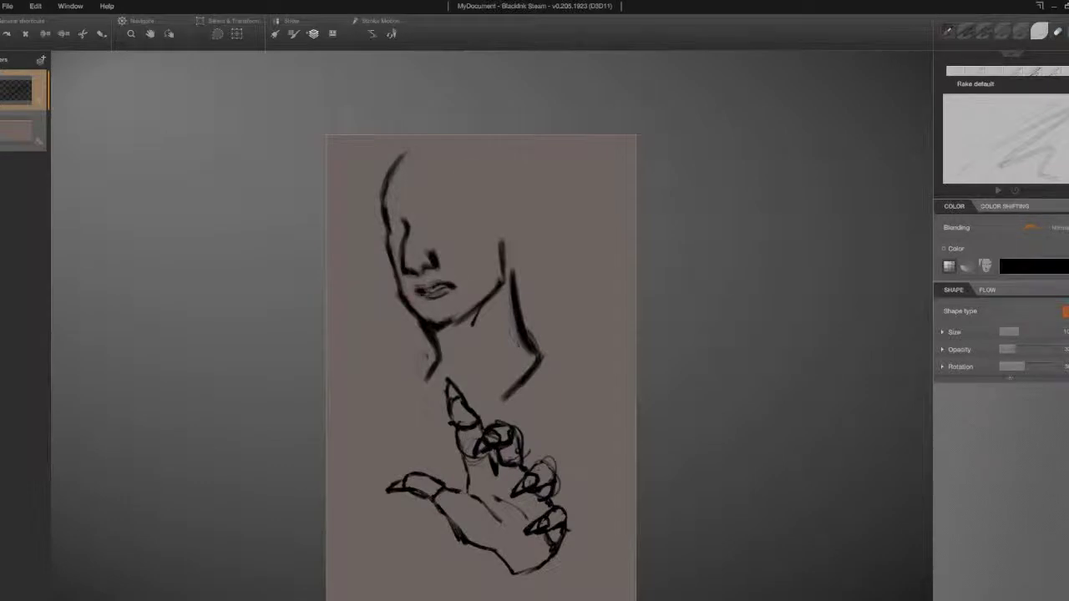
{"action": "key", "text": "4"}
{"action": "left_click_drag", "start_coordinate": [401, 242], "coordinate": [401, 279]}
{"action": "mouse_move", "coordinate": [405, 224]}
{"action": "left_mouse_down"}
{"action": "mouse_move", "coordinate": [402, 304]}
{"action": "mouse_move", "coordinate": [434, 326]}
{"action": "mouse_move", "coordinate": [501, 284]}
{"action": "left_mouse_up"}
{"action": "left_click_drag", "start_coordinate": [417, 269], "coordinate": [480, 318]}
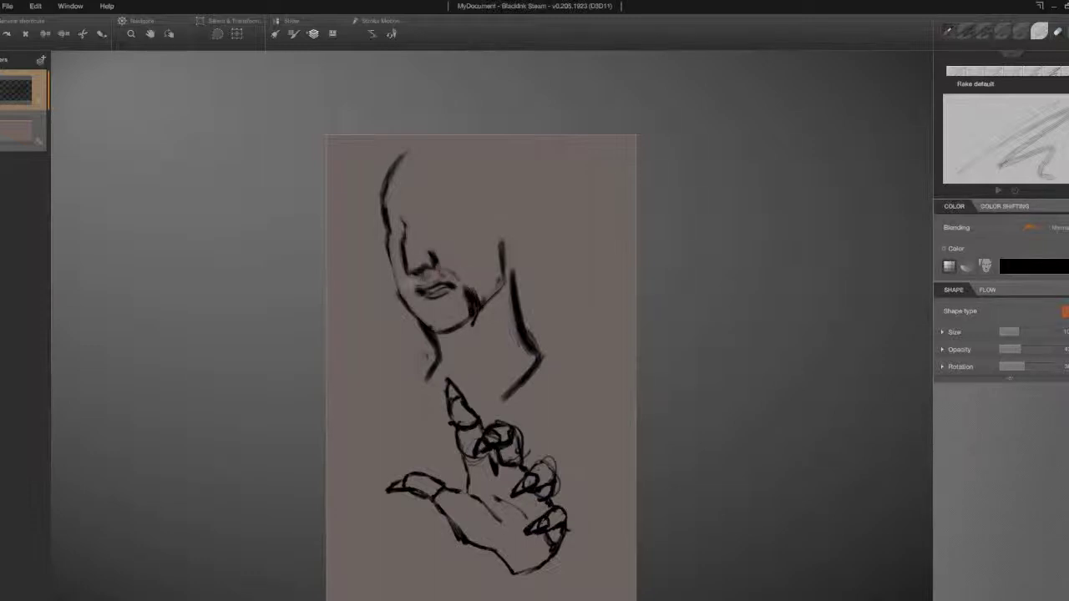
{"action": "mouse_move", "coordinate": [402, 288]}
{"action": "left_mouse_down"}
{"action": "mouse_move", "coordinate": [447, 336]}
{"action": "mouse_move", "coordinate": [505, 265]}
{"action": "mouse_move", "coordinate": [509, 293]}
{"action": "left_mouse_up"}
Step: Redraw the far forehead and cheek contour as one thinner line with an indent at the eye socket
{"action": "mouse_move", "coordinate": [386, 200]}
{"action": "left_mouse_down"}
{"action": "mouse_move", "coordinate": [393, 277]}
{"action": "mouse_move", "coordinate": [390, 230]}
{"action": "left_mouse_up"}
{"action": "key", "text": "ctrl+z"}
{"action": "left_click_drag", "start_coordinate": [384, 174], "coordinate": [386, 227]}
{"action": "mouse_move", "coordinate": [405, 153]}
{"action": "left_mouse_down"}
{"action": "mouse_move", "coordinate": [382, 194]}
{"action": "mouse_move", "coordinate": [396, 292]}
{"action": "left_mouse_up"}
{"action": "key", "text": "ctrl+z"}
{"action": "left_click_drag", "start_coordinate": [382, 204], "coordinate": [389, 250]}
{"action": "key", "text": "ctrl+z"}
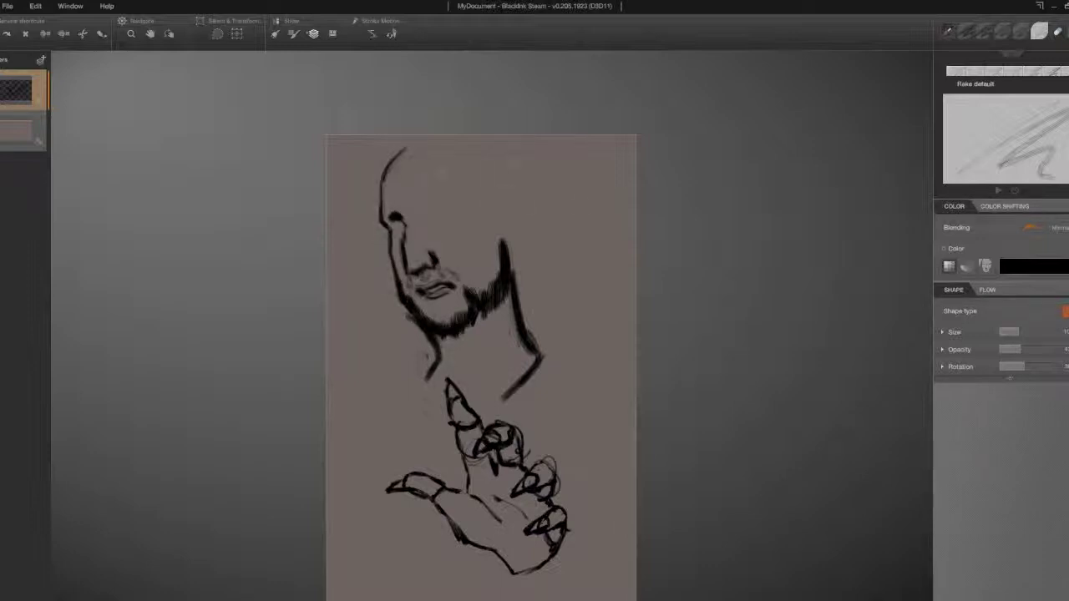
{"action": "key", "text": "ctrl+z"}
Step: Extend the beard hatching up the side of the jaw, trying out brow and forehead strokes
{"action": "left_click_drag", "start_coordinate": [504, 225], "coordinate": [511, 276]}
{"action": "mouse_move", "coordinate": [416, 214]}
{"action": "left_mouse_down"}
{"action": "mouse_move", "coordinate": [446, 194]}
{"action": "mouse_move", "coordinate": [463, 198]}
{"action": "left_mouse_up"}
{"action": "key", "text": "ctrl+z"}
{"action": "left_click_drag", "start_coordinate": [383, 186], "coordinate": [434, 128]}
{"action": "key", "text": "ctrl+z"}
{"action": "mouse_move", "coordinate": [510, 229]}
{"action": "left_mouse_down"}
{"action": "mouse_move", "coordinate": [514, 276]}
{"action": "mouse_move", "coordinate": [489, 292]}
{"action": "left_mouse_up"}
Step: Try the back-of-neck contour farther out from the jaw, running down to the shoulder
{"action": "left_click_drag", "start_coordinate": [516, 254], "coordinate": [541, 357]}
{"action": "key", "text": "ctrl+z"}
{"action": "left_click_drag", "start_coordinate": [523, 282], "coordinate": [542, 359]}
{"action": "key", "text": "ctrl+z"}
Step: Draw the near eyebrow and inner eye corner, and curve the forehead contour up past the canvas edge
{"action": "mouse_move", "coordinate": [415, 217]}
{"action": "left_mouse_down"}
{"action": "mouse_move", "coordinate": [464, 197]}
{"action": "mouse_move", "coordinate": [430, 200]}
{"action": "left_mouse_up"}
{"action": "left_click_drag", "start_coordinate": [388, 214], "coordinate": [439, 264]}
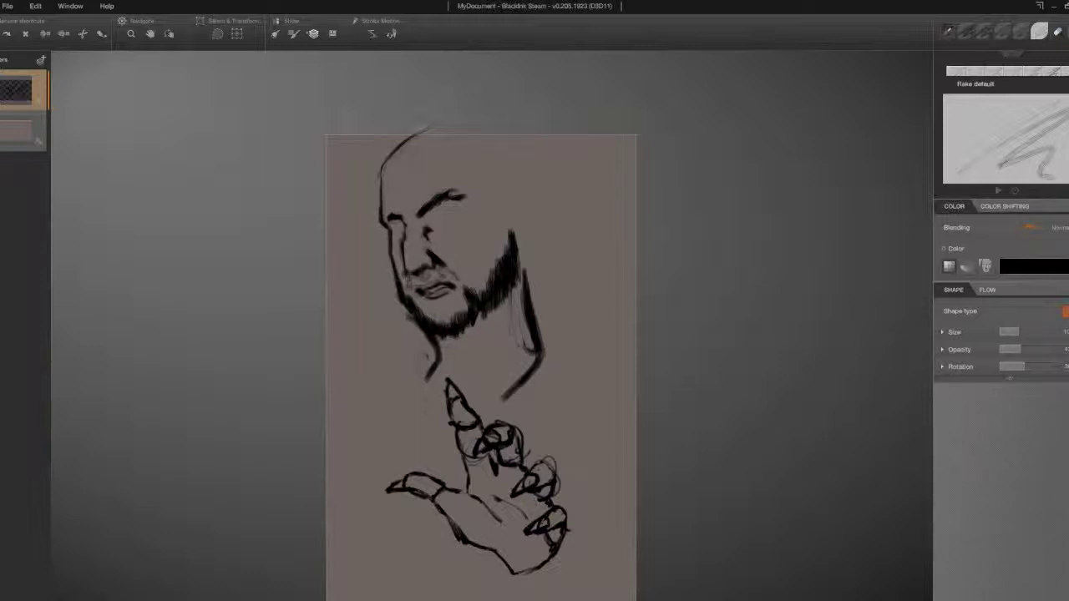
{"action": "left_click_drag", "start_coordinate": [378, 206], "coordinate": [418, 130]}
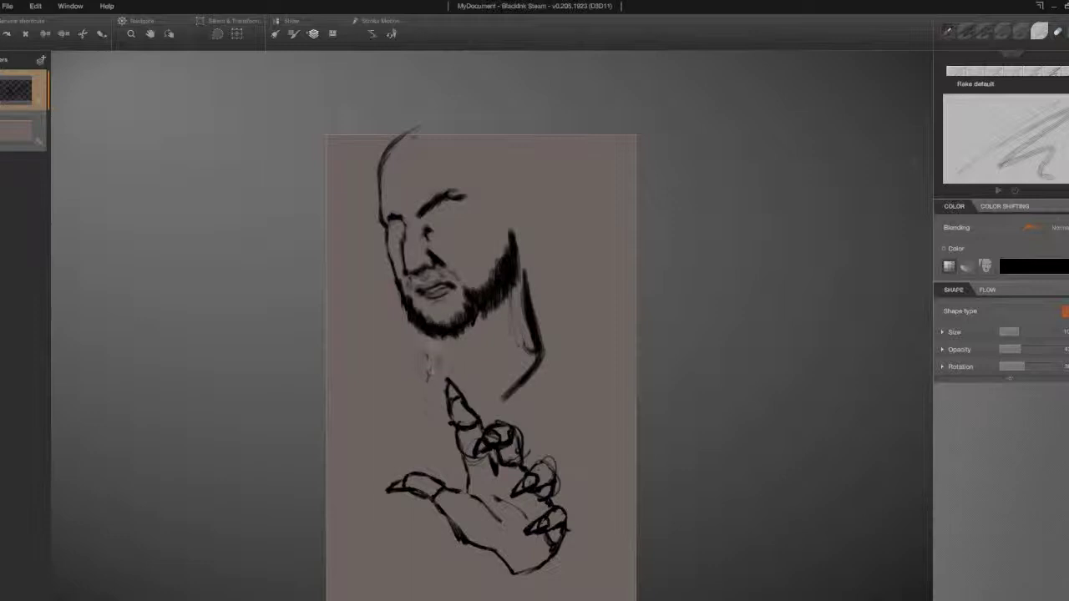
Step: Redraw the throat and back-of-neck lines, add a neck muscle line and move the shoulder stroke outward
{"action": "left_click_drag", "start_coordinate": [443, 380], "coordinate": [434, 410]}
{"action": "left_click_drag", "start_coordinate": [439, 349], "coordinate": [436, 409]}
{"action": "left_click_drag", "start_coordinate": [507, 291], "coordinate": [547, 371]}
{"action": "key", "text": "e"}
{"action": "left_click_drag", "start_coordinate": [510, 288], "coordinate": [504, 367]}
{"action": "left_click_drag", "start_coordinate": [547, 357], "coordinate": [528, 399]}
Step: Draw the near eye under its brow and fill a dark shadow along the far forehead, eye socket and cheek
{"action": "mouse_move", "coordinate": [429, 204]}
{"action": "left_mouse_down"}
{"action": "mouse_move", "coordinate": [438, 234]}
{"action": "mouse_move", "coordinate": [464, 207]}
{"action": "mouse_move", "coordinate": [442, 230]}
{"action": "mouse_move", "coordinate": [453, 227]}
{"action": "left_mouse_up"}
{"action": "mouse_move", "coordinate": [389, 216]}
{"action": "left_mouse_down"}
{"action": "mouse_move", "coordinate": [410, 233]}
{"action": "mouse_move", "coordinate": [390, 244]}
{"action": "mouse_move", "coordinate": [399, 273]}
{"action": "mouse_move", "coordinate": [399, 239]}
{"action": "left_mouse_up"}
{"action": "left_click_drag", "start_coordinate": [396, 152], "coordinate": [387, 225]}
{"action": "mouse_move", "coordinate": [411, 134]}
{"action": "left_mouse_down"}
{"action": "mouse_move", "coordinate": [384, 211]}
{"action": "mouse_move", "coordinate": [390, 197]}
{"action": "left_mouse_up"}
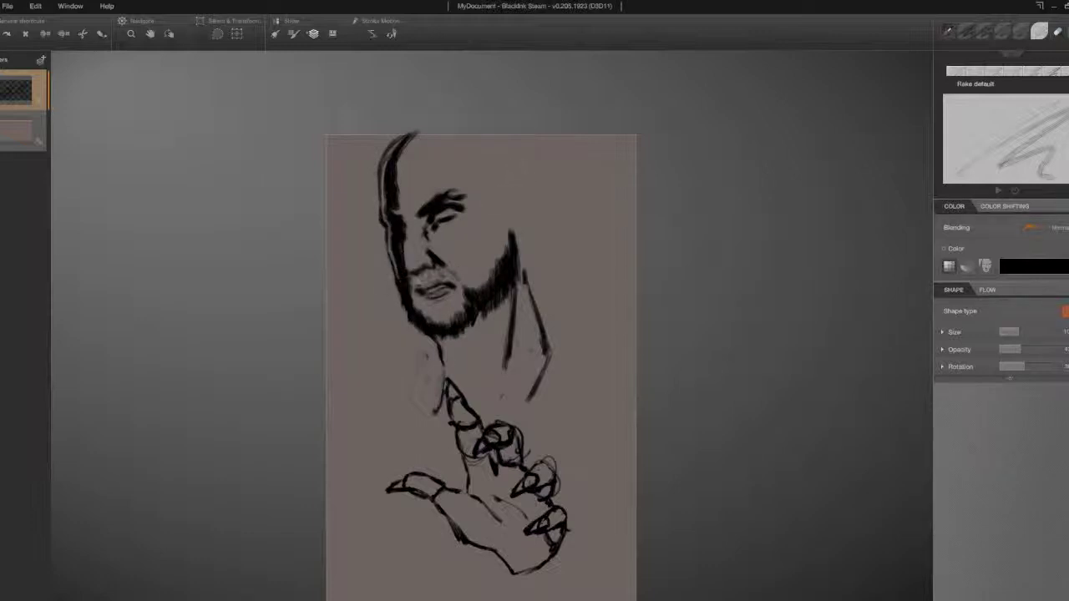
{"action": "left_click_drag", "start_coordinate": [408, 284], "coordinate": [418, 310]}
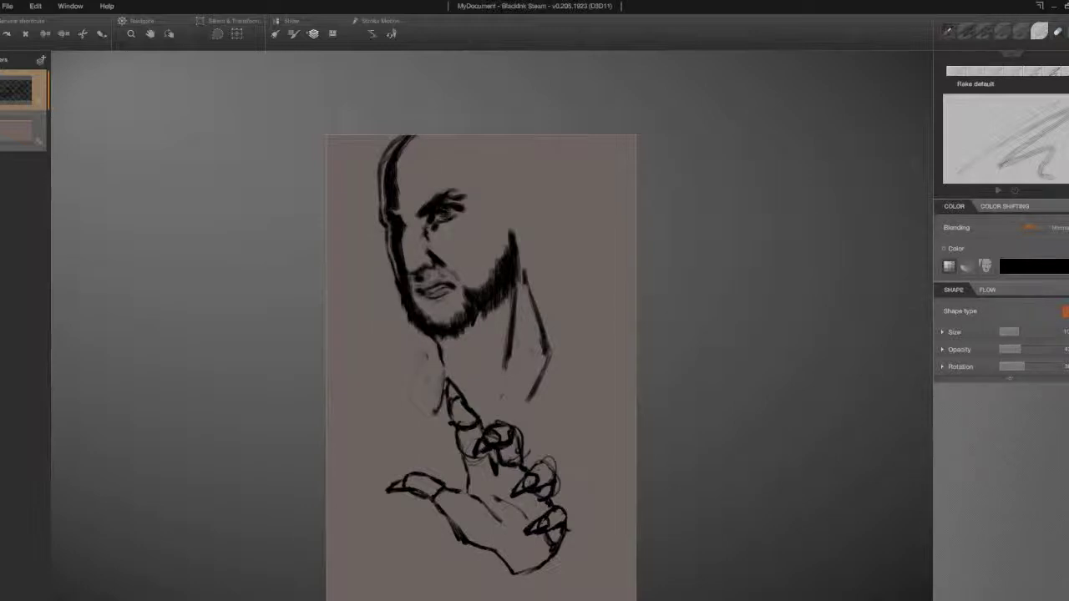
Step: Adjust the brush opacity while shading the near eye, its brow and the side of the nose
{"action": "key", "text": "o"}
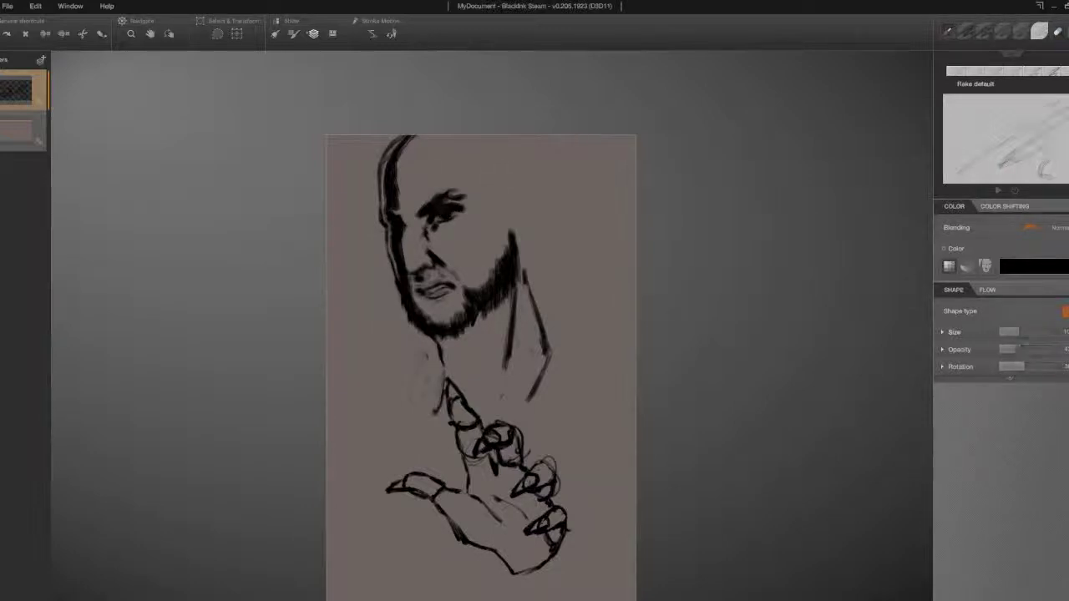
{"action": "mouse_move", "coordinate": [442, 212]}
{"action": "left_mouse_down"}
{"action": "mouse_move", "coordinate": [451, 217]}
{"action": "mouse_move", "coordinate": [473, 194]}
{"action": "mouse_move", "coordinate": [449, 201]}
{"action": "mouse_move", "coordinate": [469, 190]}
{"action": "left_mouse_up"}
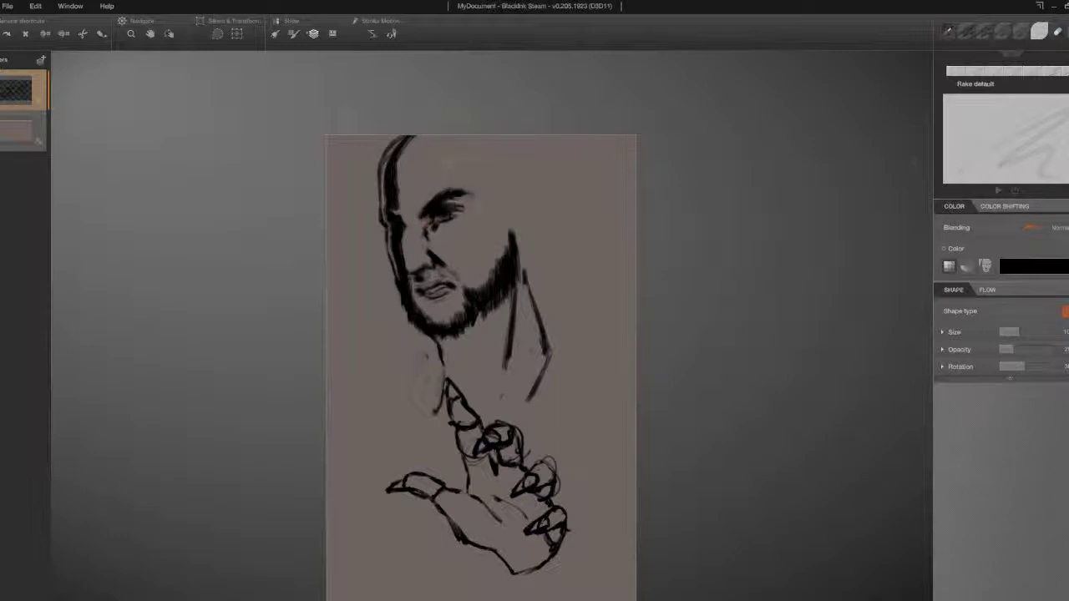
{"action": "left_click_drag", "start_coordinate": [443, 224], "coordinate": [468, 214]}
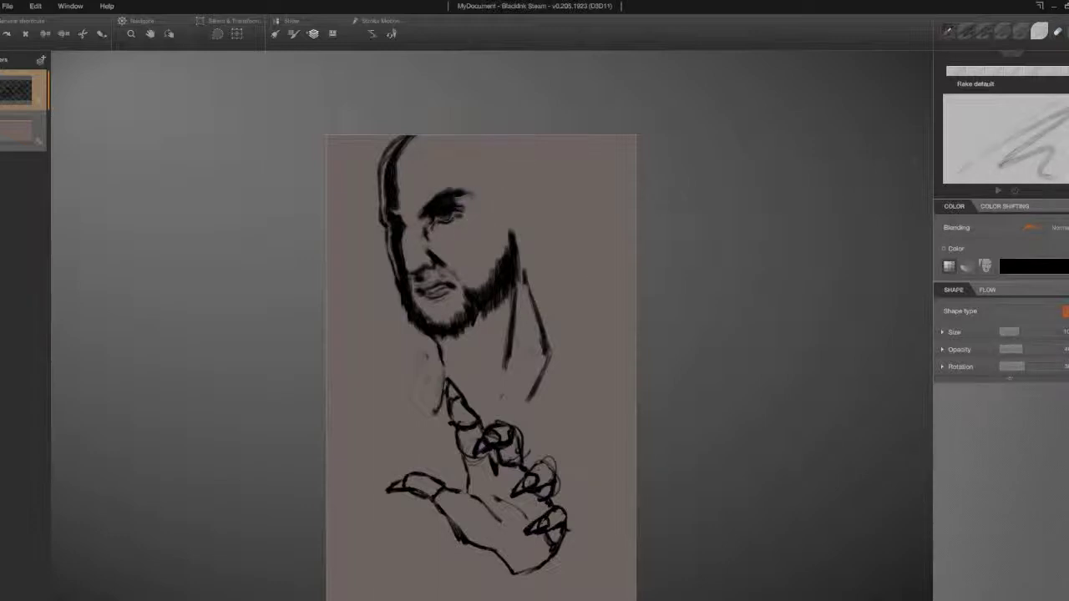
{"action": "left_click_drag", "start_coordinate": [442, 219], "coordinate": [459, 209]}
{"action": "key", "text": "2"}
{"action": "mouse_move", "coordinate": [450, 212]}
{"action": "left_mouse_down"}
{"action": "mouse_move", "coordinate": [464, 198]}
{"action": "mouse_move", "coordinate": [422, 239]}
{"action": "left_mouse_up"}
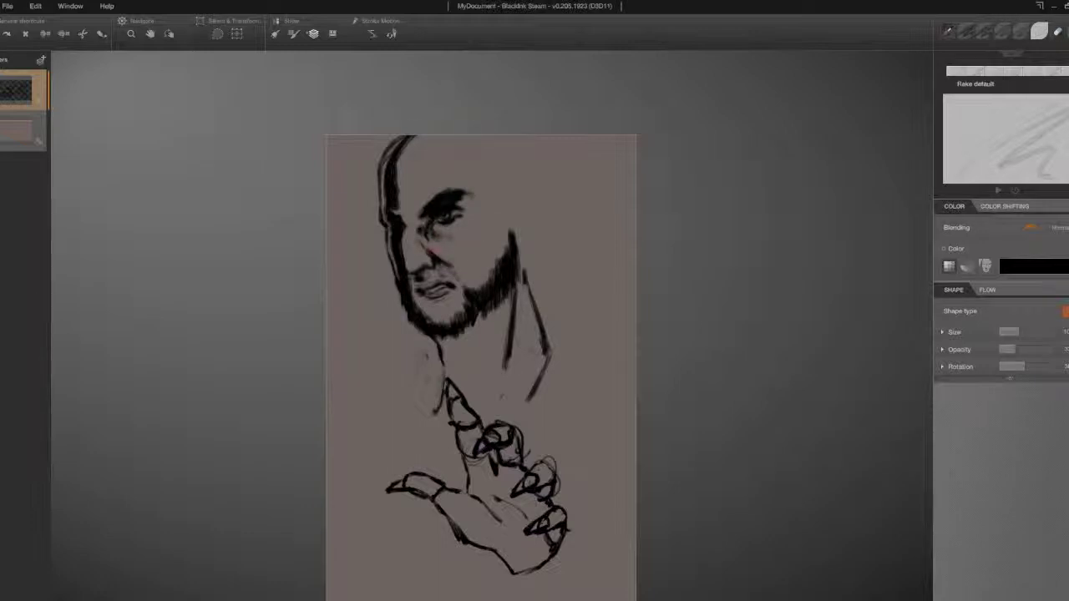
Step: Strengthen the far head contour, darken the eye and extend the sideburn upward toward the temple
{"action": "mouse_move", "coordinate": [394, 281]}
{"action": "left_mouse_down"}
{"action": "mouse_move", "coordinate": [378, 162]}
{"action": "mouse_move", "coordinate": [397, 135]}
{"action": "left_mouse_up"}
{"action": "left_click_drag", "start_coordinate": [384, 250], "coordinate": [392, 268]}
{"action": "left_click_drag", "start_coordinate": [457, 206], "coordinate": [442, 224]}
{"action": "left_click_drag", "start_coordinate": [522, 230], "coordinate": [518, 276]}
{"action": "left_click_drag", "start_coordinate": [511, 212], "coordinate": [516, 251]}
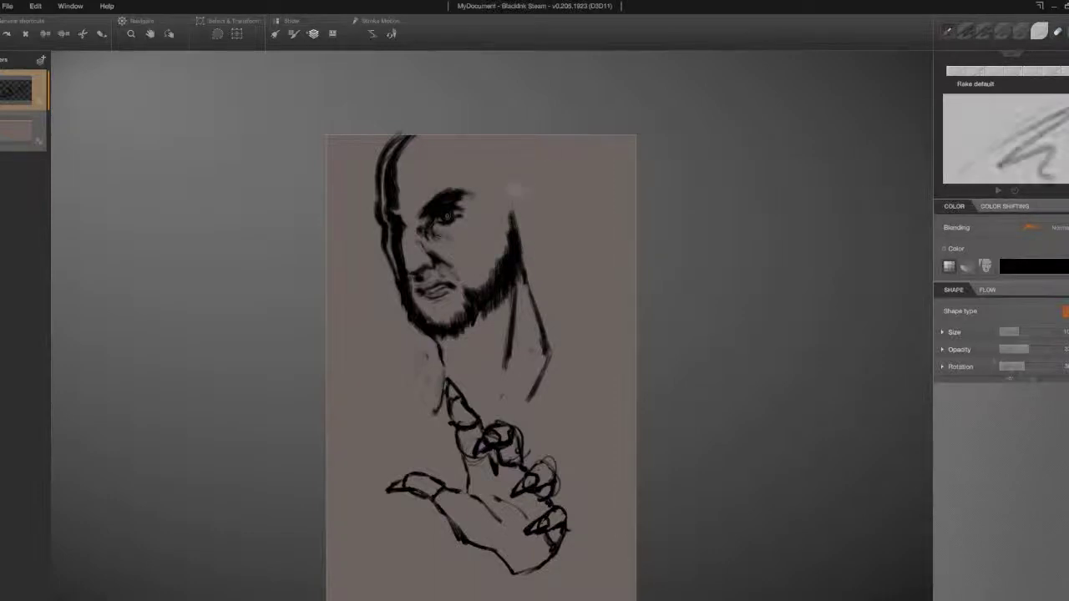
Step: Outline the ear beside the sideburn and block in dark hair at the temple above it
{"action": "left_click_drag", "start_coordinate": [522, 184], "coordinate": [547, 224]}
{"action": "mouse_move", "coordinate": [529, 182]}
{"action": "left_mouse_down"}
{"action": "mouse_move", "coordinate": [548, 210]}
{"action": "mouse_move", "coordinate": [533, 248]}
{"action": "left_mouse_up"}
{"action": "mouse_move", "coordinate": [526, 177]}
{"action": "left_mouse_down"}
{"action": "mouse_move", "coordinate": [548, 225]}
{"action": "mouse_move", "coordinate": [514, 255]}
{"action": "left_mouse_up"}
{"action": "mouse_move", "coordinate": [499, 164]}
{"action": "left_mouse_down"}
{"action": "mouse_move", "coordinate": [523, 251]}
{"action": "mouse_move", "coordinate": [530, 197]}
{"action": "left_mouse_up"}
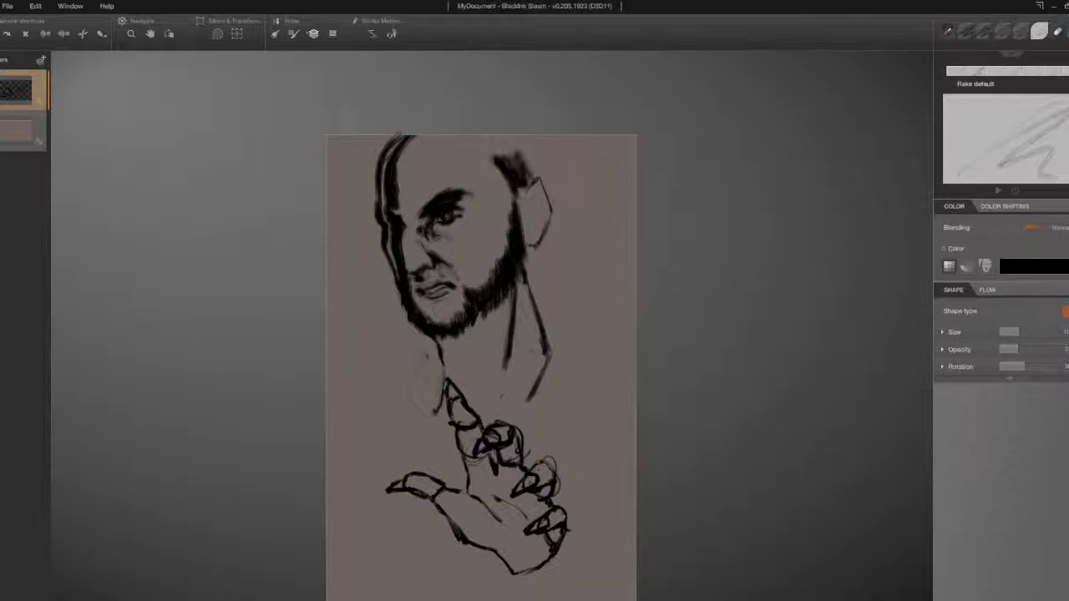
{"action": "left_click_drag", "start_coordinate": [514, 134], "coordinate": [534, 180]}
Step: Run the back-of-neck line down from the ear, soften the inner neck line and tidy the beard's lower edge
{"action": "left_click_drag", "start_coordinate": [534, 246], "coordinate": [558, 347]}
{"action": "left_click_drag", "start_coordinate": [513, 293], "coordinate": [504, 367]}
{"action": "left_click_drag", "start_coordinate": [486, 314], "coordinate": [447, 340]}
Step: Join the temple hair to the sideburn and shade the inner hollow of the ear
{"action": "left_click_drag", "start_coordinate": [511, 179], "coordinate": [518, 198]}
{"action": "mouse_move", "coordinate": [518, 132]}
{"action": "left_mouse_down"}
{"action": "mouse_move", "coordinate": [535, 171]}
{"action": "mouse_move", "coordinate": [535, 232]}
{"action": "left_mouse_up"}
{"action": "left_click_drag", "start_coordinate": [539, 192], "coordinate": [545, 230]}
{"action": "left_click_drag", "start_coordinate": [529, 194], "coordinate": [543, 213]}
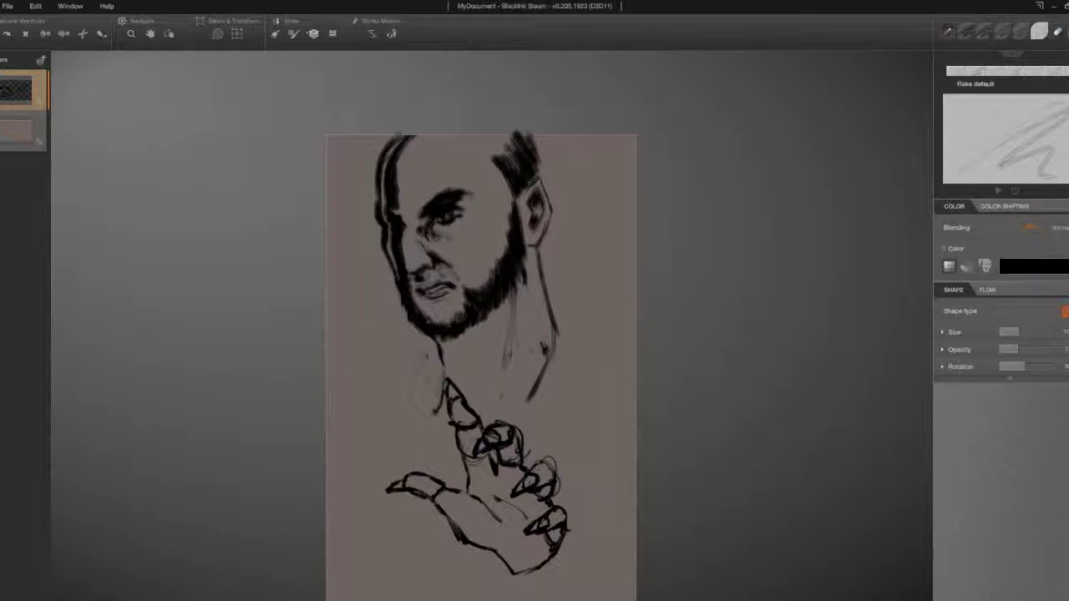
Step: Add light shading to the cheekbone, temple and near side of the forehead
{"action": "left_click_drag", "start_coordinate": [472, 204], "coordinate": [487, 214]}
{"action": "left_click_drag", "start_coordinate": [498, 150], "coordinate": [516, 172]}
{"action": "left_click_drag", "start_coordinate": [461, 149], "coordinate": [478, 184]}
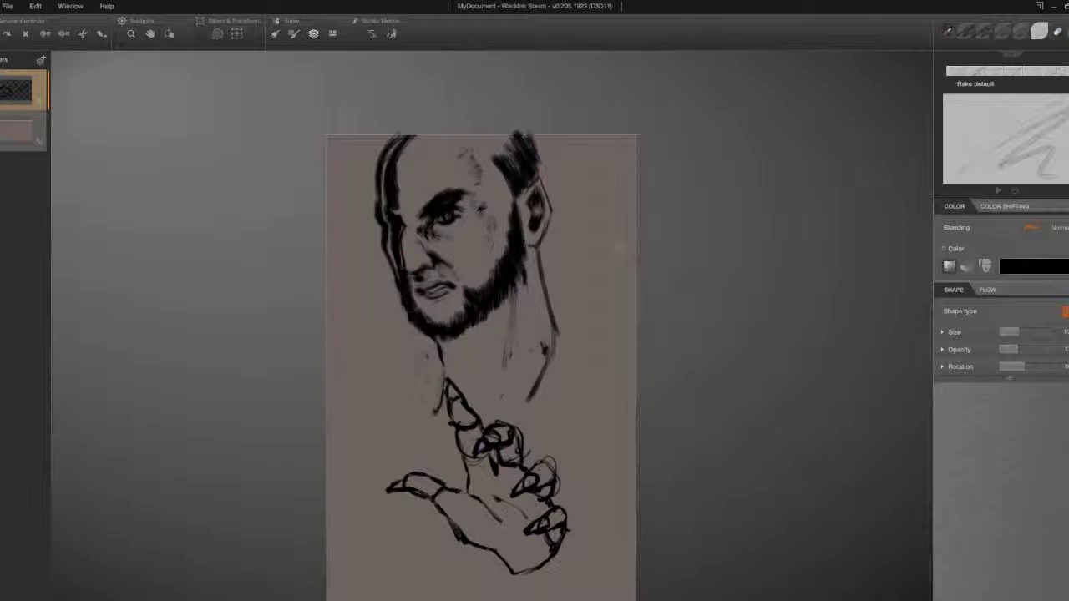
Step: Fill in dark hair behind the ear and soften the beard's cheek edge and the temple hairline
{"action": "left_click_drag", "start_coordinate": [546, 185], "coordinate": [543, 239]}
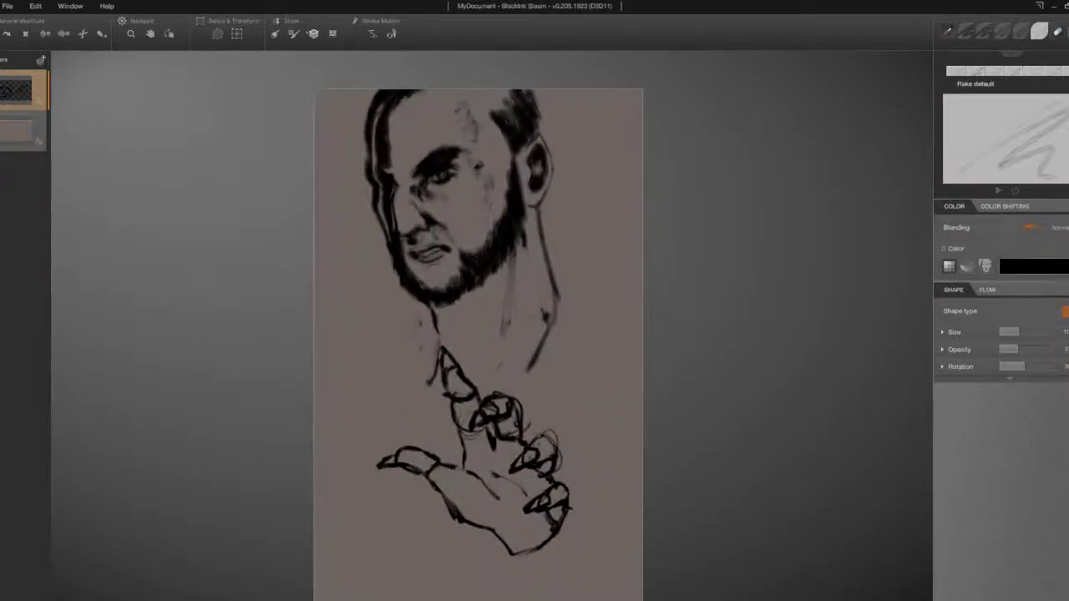
{"action": "left_click_drag", "start_coordinate": [541, 231], "coordinate": [541, 78]}
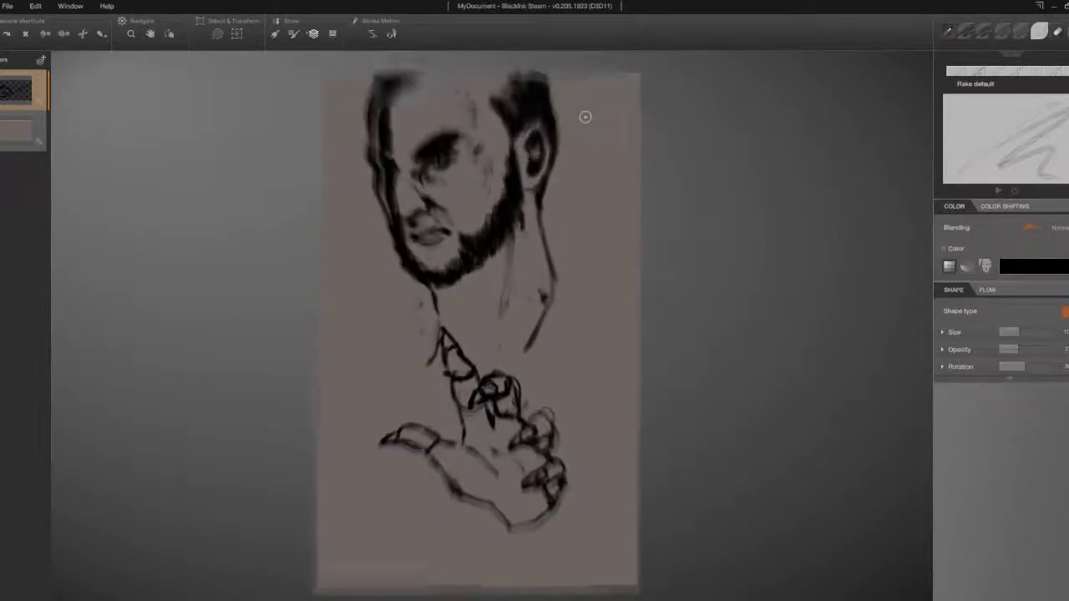
{"action": "left_click_drag", "start_coordinate": [476, 258], "coordinate": [509, 200]}
{"action": "mouse_move", "coordinate": [510, 209]}
{"action": "left_mouse_down"}
{"action": "mouse_move", "coordinate": [499, 93]}
{"action": "mouse_move", "coordinate": [508, 134]}
{"action": "mouse_move", "coordinate": [521, 94]}
{"action": "left_mouse_up"}
{"action": "mouse_move", "coordinate": [514, 90]}
{"action": "left_mouse_down"}
{"action": "mouse_move", "coordinate": [530, 130]}
{"action": "mouse_move", "coordinate": [504, 142]}
{"action": "left_mouse_up"}
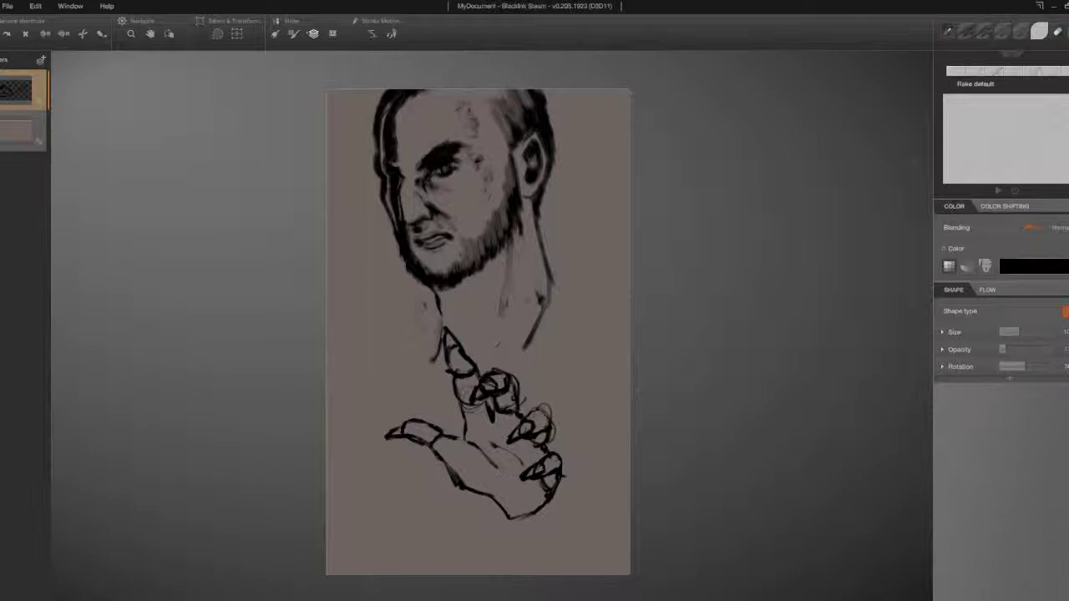
Step: Blend the beard and sideburn into the cheek with light stubble strokes and soften the temple hair
{"action": "mouse_move", "coordinate": [405, 242]}
{"action": "left_mouse_down"}
{"action": "mouse_move", "coordinate": [447, 285]}
{"action": "mouse_move", "coordinate": [474, 272]}
{"action": "mouse_move", "coordinate": [518, 192]}
{"action": "left_mouse_up"}
{"action": "mouse_move", "coordinate": [434, 219]}
{"action": "left_mouse_down"}
{"action": "mouse_move", "coordinate": [482, 251]}
{"action": "mouse_move", "coordinate": [514, 167]}
{"action": "mouse_move", "coordinate": [518, 187]}
{"action": "left_mouse_up"}
{"action": "left_click_drag", "start_coordinate": [513, 149], "coordinate": [516, 201]}
{"action": "mouse_move", "coordinate": [444, 254]}
{"action": "left_mouse_down"}
{"action": "mouse_move", "coordinate": [411, 287]}
{"action": "mouse_move", "coordinate": [459, 277]}
{"action": "mouse_move", "coordinate": [516, 213]}
{"action": "left_mouse_up"}
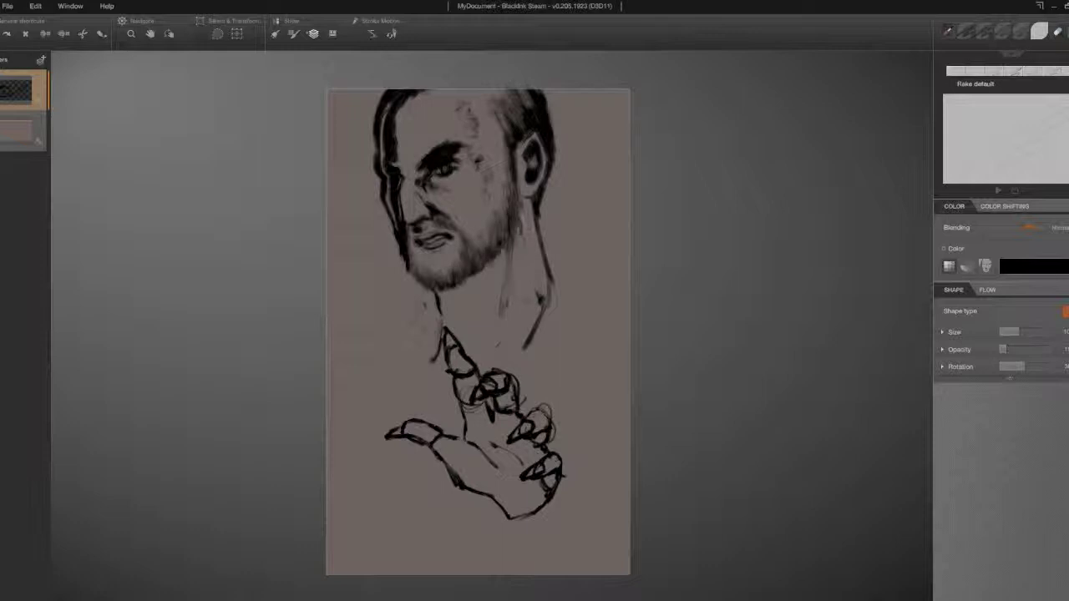
{"action": "mouse_move", "coordinate": [511, 135]}
{"action": "left_mouse_down"}
{"action": "mouse_move", "coordinate": [534, 94]}
{"action": "mouse_move", "coordinate": [521, 125]}
{"action": "left_mouse_up"}
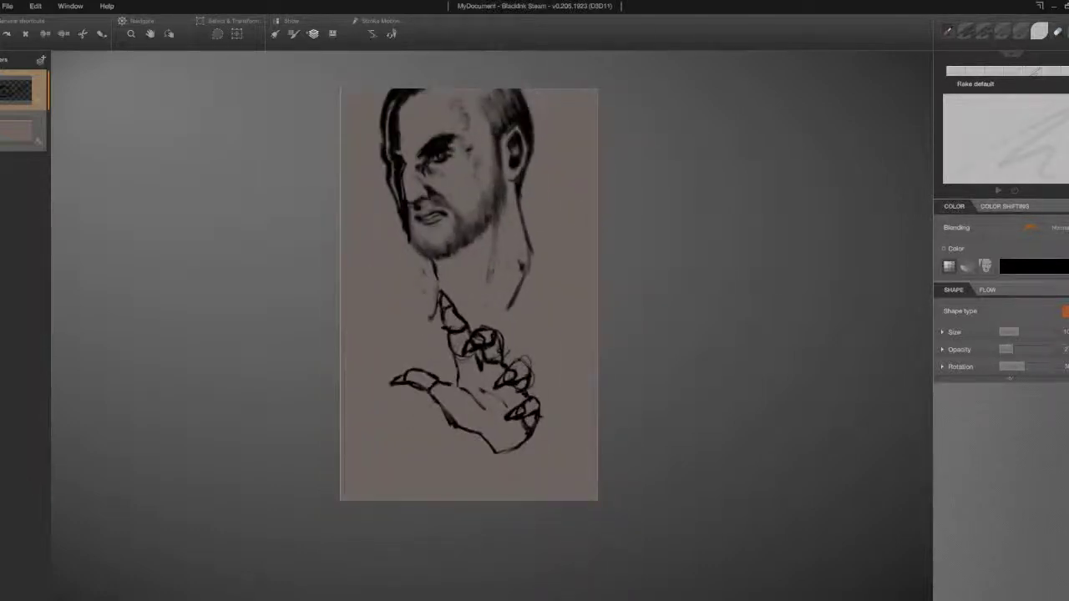
{"action": "mouse_move", "coordinate": [377, 89]}
{"action": "left_mouse_down"}
{"action": "mouse_move", "coordinate": [393, 113]}
{"action": "mouse_move", "coordinate": [436, 84]}
{"action": "left_mouse_up"}
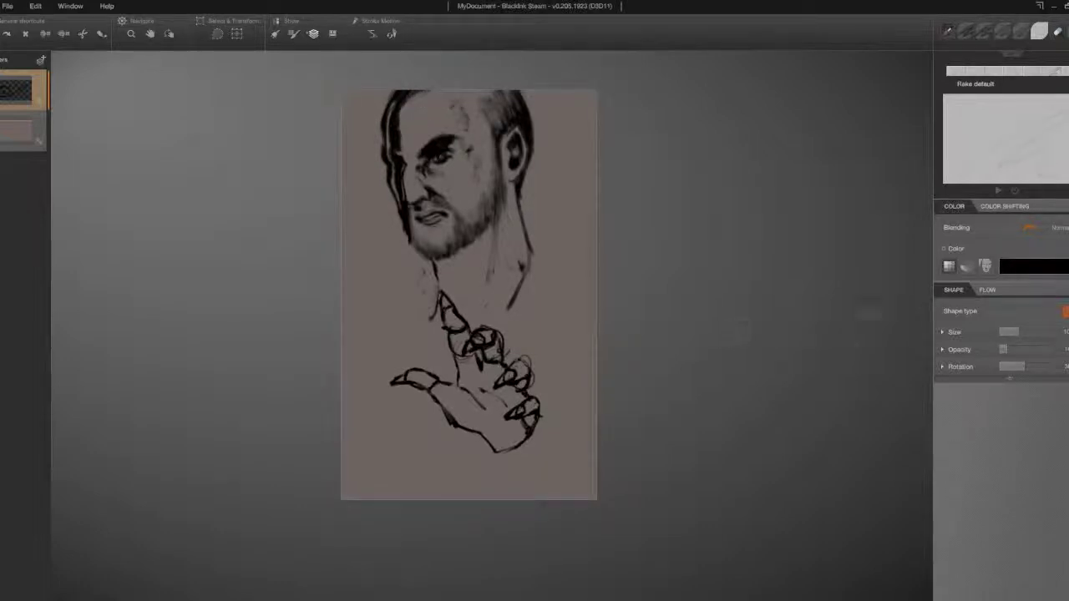
Step: Open the mouth into a snarl with pointed fangs and refine the iris of the near eye
{"action": "scroll", "coordinate": [465, 205], "scroll_direction": "up", "scroll_amount": 2}
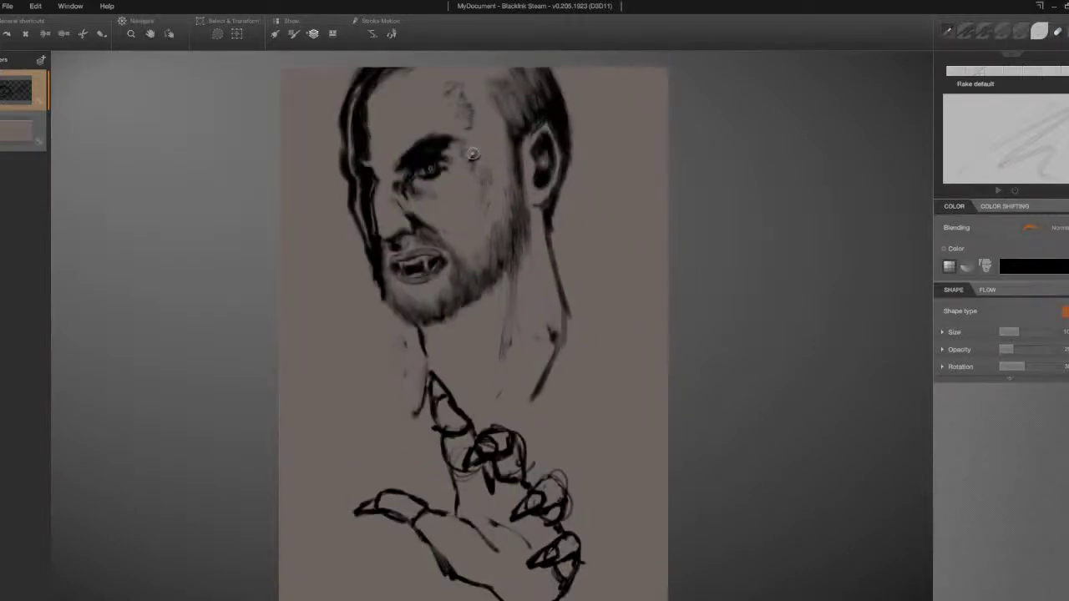
{"action": "left_click", "coordinate": [431, 169]}
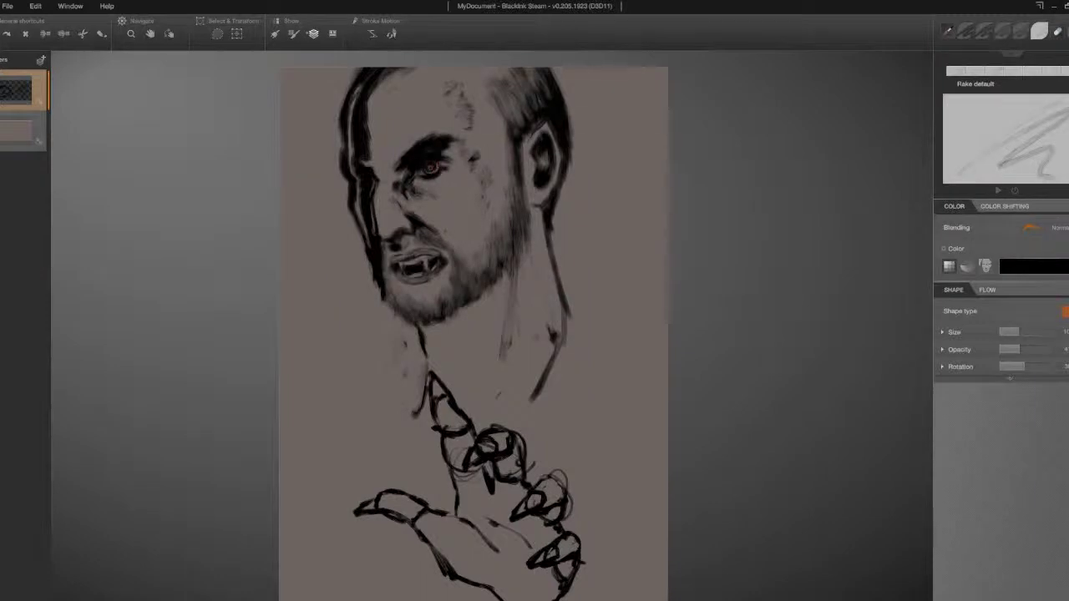
{"action": "key", "text": "3"}
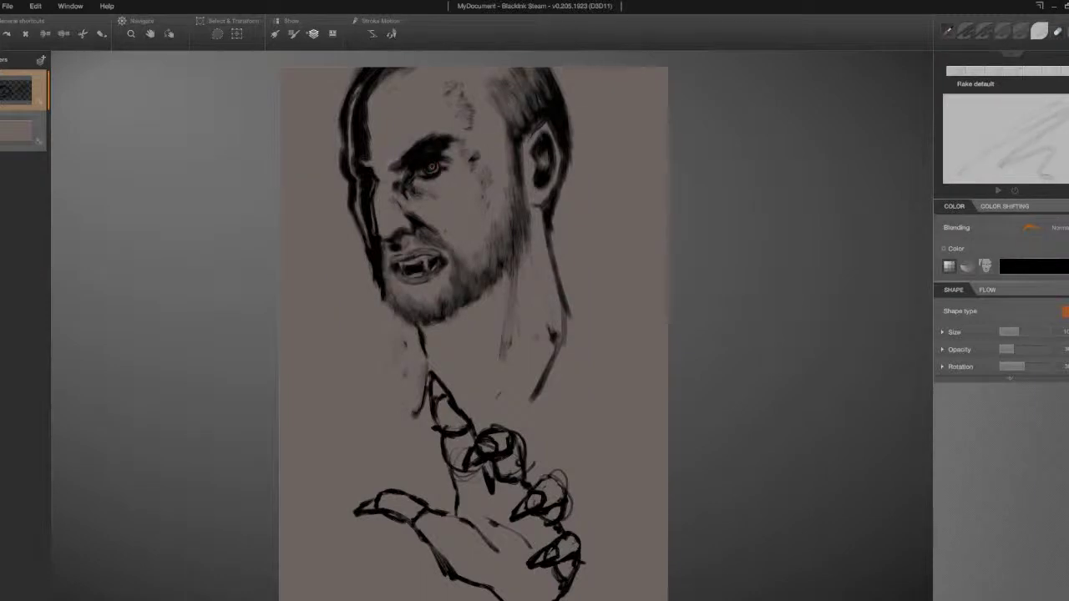
{"action": "key", "text": "1"}
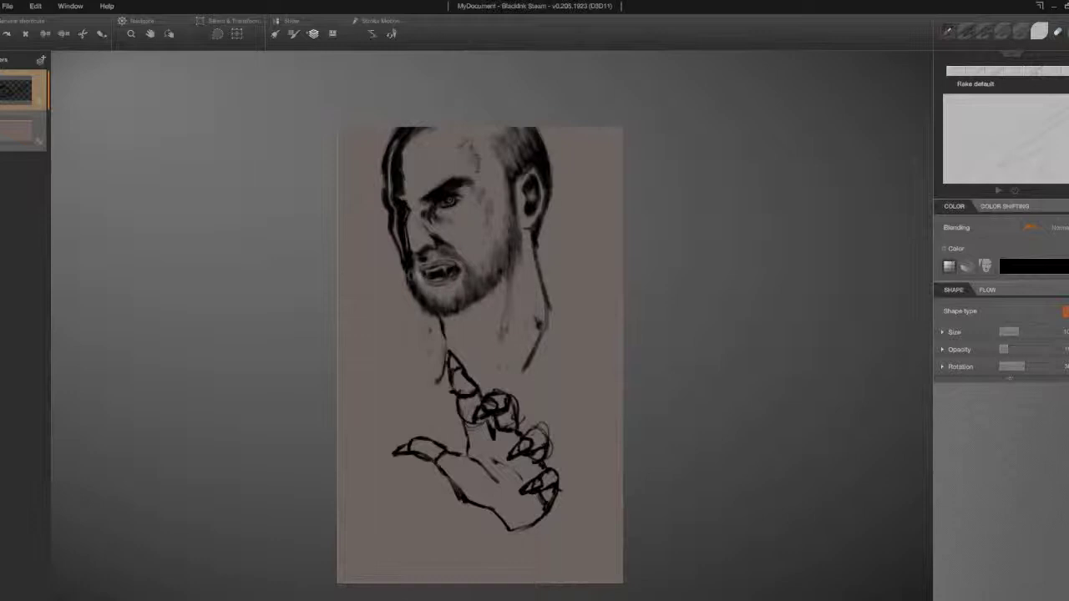
Step: Draw a high pointed collar on both sides of the neck with shoulder lines running out from it
{"action": "scroll", "coordinate": [568, 255], "scroll_direction": "down", "scroll_amount": 1}
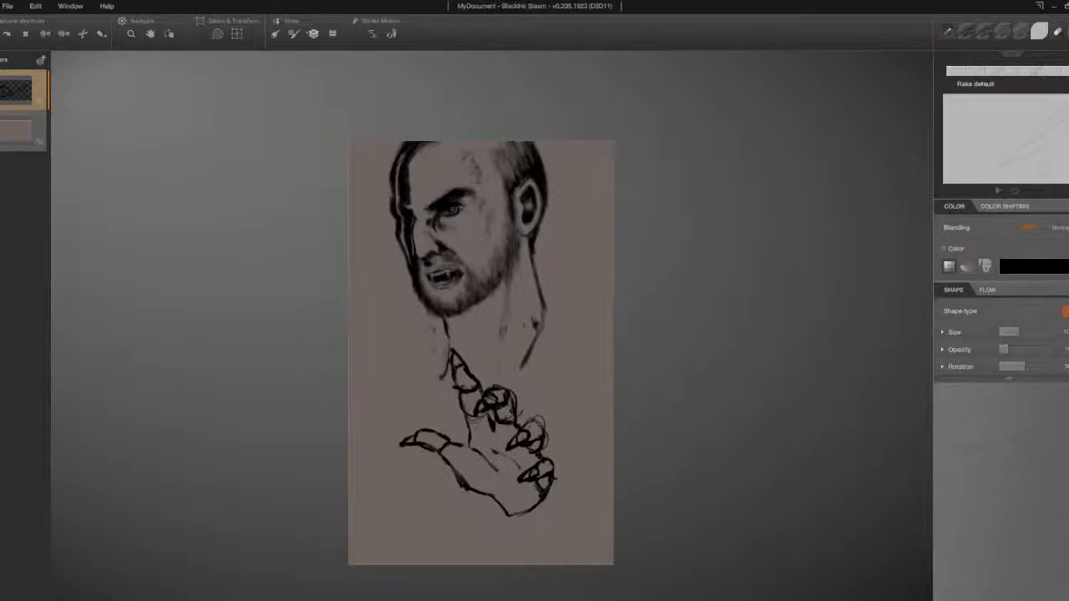
{"action": "left_click_drag", "start_coordinate": [1002, 349], "coordinate": [1029, 349]}
{"action": "mouse_move", "coordinate": [522, 334]}
{"action": "left_mouse_down"}
{"action": "mouse_move", "coordinate": [506, 389]}
{"action": "mouse_move", "coordinate": [585, 235]}
{"action": "mouse_move", "coordinate": [516, 339]}
{"action": "left_mouse_up"}
{"action": "left_click_drag", "start_coordinate": [416, 343], "coordinate": [464, 423]}
{"action": "mouse_move", "coordinate": [374, 317]}
{"action": "left_mouse_down"}
{"action": "mouse_move", "coordinate": [434, 374]}
{"action": "mouse_move", "coordinate": [424, 357]}
{"action": "left_mouse_up"}
{"action": "mouse_move", "coordinate": [411, 267]}
{"action": "left_mouse_down"}
{"action": "mouse_move", "coordinate": [377, 328]}
{"action": "mouse_move", "coordinate": [372, 319]}
{"action": "left_mouse_up"}
{"action": "mouse_move", "coordinate": [581, 237]}
{"action": "left_mouse_down"}
{"action": "mouse_move", "coordinate": [568, 309]}
{"action": "mouse_move", "coordinate": [611, 335]}
{"action": "left_mouse_up"}
{"action": "mouse_move", "coordinate": [417, 344]}
{"action": "left_mouse_down"}
{"action": "mouse_move", "coordinate": [406, 372]}
{"action": "mouse_move", "coordinate": [338, 430]}
{"action": "left_mouse_up"}
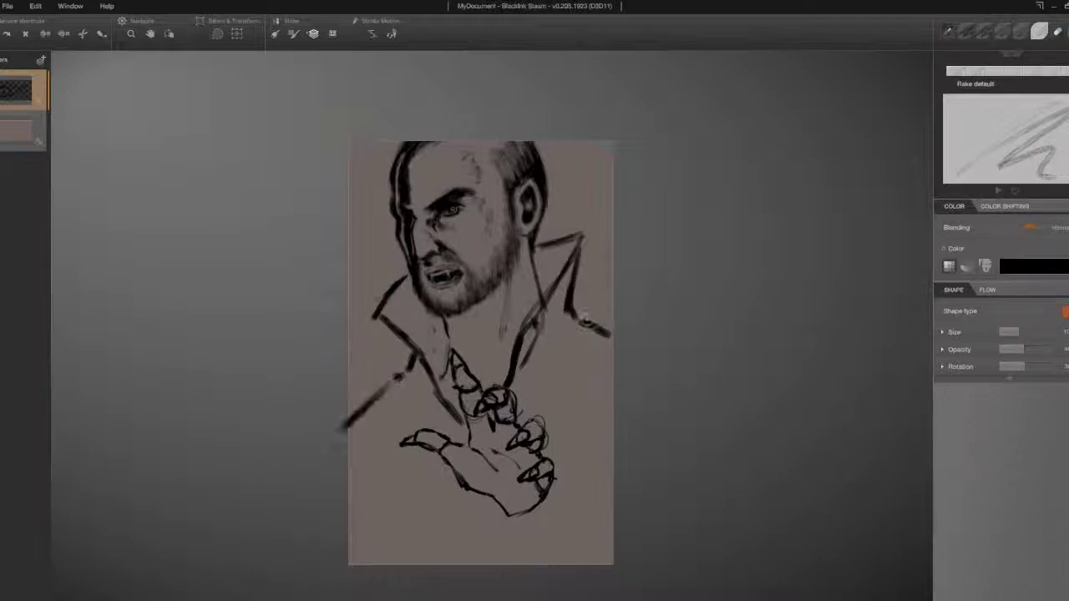
Step: Clean up the thumb and index finger, smoothing their outlines and removing the inner construction lines
{"action": "middle_click_drag", "start_coordinate": [583, 322], "coordinate": [575, 298]}
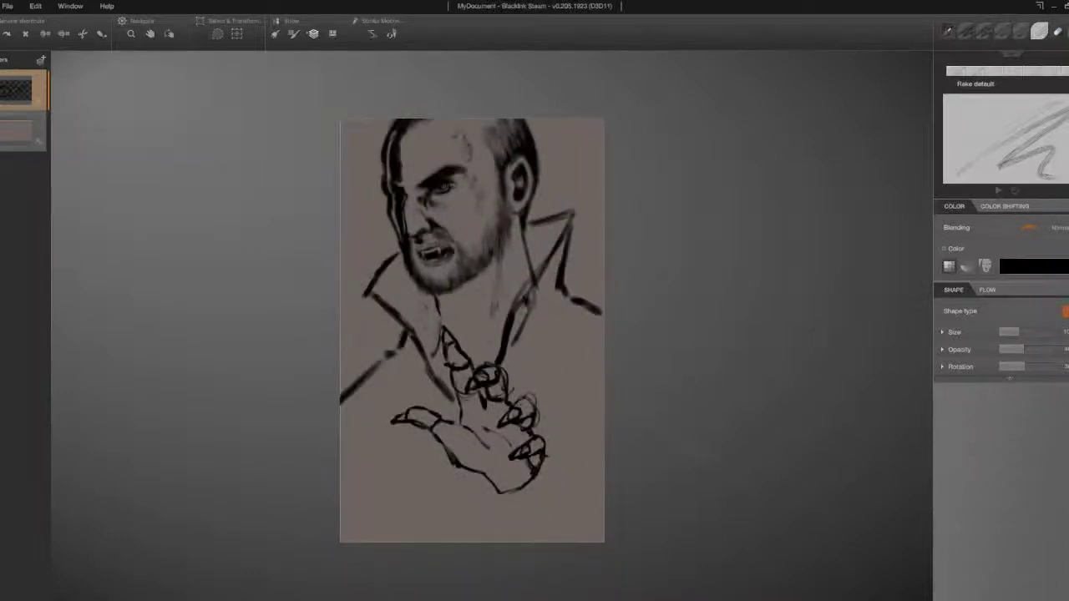
{"action": "key", "text": "Left"}
{"action": "mouse_move", "coordinate": [416, 418]}
{"action": "left_mouse_down"}
{"action": "mouse_move", "coordinate": [461, 414]}
{"action": "mouse_move", "coordinate": [452, 473]}
{"action": "mouse_move", "coordinate": [418, 431]}
{"action": "left_mouse_up"}
{"action": "left_click_drag", "start_coordinate": [456, 382], "coordinate": [466, 425]}
{"action": "mouse_move", "coordinate": [446, 350]}
{"action": "left_mouse_down"}
{"action": "mouse_move", "coordinate": [463, 413]}
{"action": "mouse_move", "coordinate": [488, 413]}
{"action": "left_mouse_up"}
{"action": "mouse_move", "coordinate": [497, 371]}
{"action": "left_mouse_down"}
{"action": "mouse_move", "coordinate": [518, 404]}
{"action": "mouse_move", "coordinate": [486, 389]}
{"action": "mouse_move", "coordinate": [502, 367]}
{"action": "left_mouse_up"}
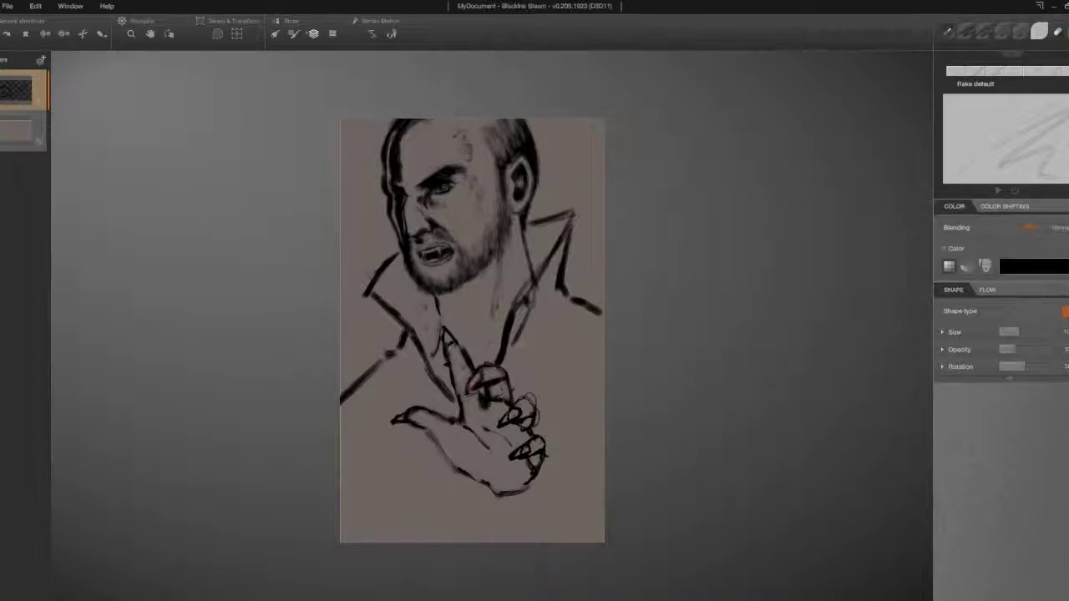
Step: Refine the palm's lower contour, the index finger and the curled fingers with their claws
{"action": "mouse_move", "coordinate": [497, 397]}
{"action": "left_mouse_down"}
{"action": "mouse_move", "coordinate": [531, 423]}
{"action": "mouse_move", "coordinate": [501, 426]}
{"action": "mouse_move", "coordinate": [531, 428]}
{"action": "mouse_move", "coordinate": [543, 461]}
{"action": "mouse_move", "coordinate": [533, 457]}
{"action": "mouse_move", "coordinate": [539, 490]}
{"action": "mouse_move", "coordinate": [505, 493]}
{"action": "left_mouse_up"}
{"action": "left_click_drag", "start_coordinate": [408, 418], "coordinate": [509, 503]}
{"action": "mouse_move", "coordinate": [447, 334]}
{"action": "left_mouse_down"}
{"action": "mouse_move", "coordinate": [451, 369]}
{"action": "mouse_move", "coordinate": [461, 349]}
{"action": "mouse_move", "coordinate": [461, 407]}
{"action": "left_mouse_up"}
{"action": "left_click_drag", "start_coordinate": [451, 354], "coordinate": [459, 427]}
{"action": "mouse_move", "coordinate": [478, 389]}
{"action": "left_mouse_down"}
{"action": "mouse_move", "coordinate": [486, 411]}
{"action": "mouse_move", "coordinate": [517, 410]}
{"action": "left_mouse_up"}
{"action": "mouse_move", "coordinate": [529, 297]}
{"action": "left_mouse_down"}
{"action": "mouse_move", "coordinate": [516, 319]}
{"action": "mouse_move", "coordinate": [521, 311]}
{"action": "left_mouse_up"}
{"action": "mouse_move", "coordinate": [448, 341]}
{"action": "left_mouse_down"}
{"action": "mouse_move", "coordinate": [472, 370]}
{"action": "mouse_move", "coordinate": [454, 373]}
{"action": "left_mouse_up"}
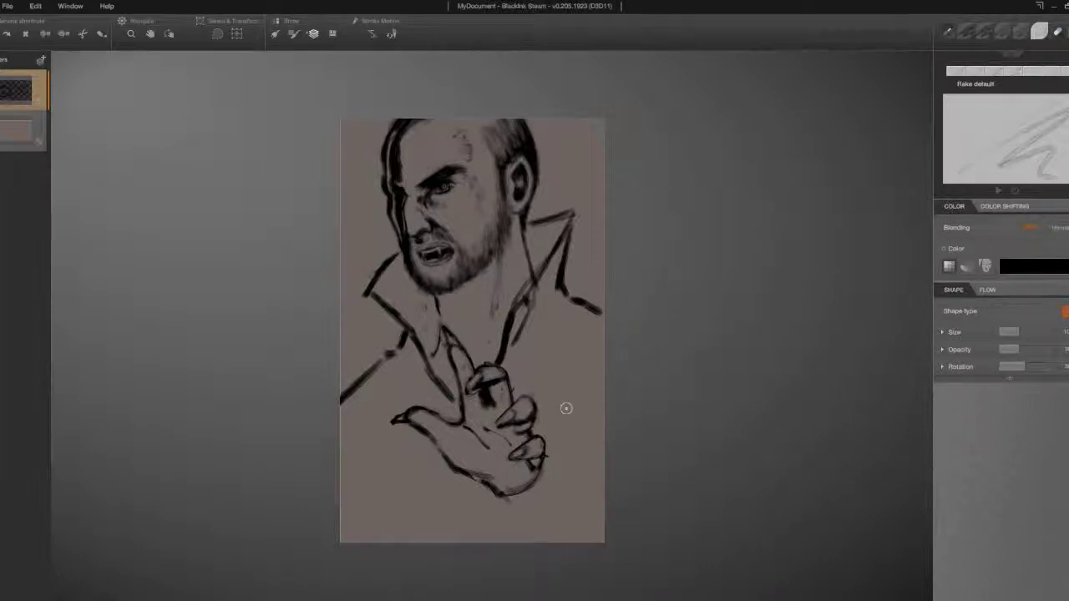
Step: Try to draw a curved wrist edge and two diverging forearm lines below the hand
{"action": "scroll", "coordinate": [566, 408], "scroll_direction": "down", "scroll_amount": 1}
{"action": "left_click_drag", "start_coordinate": [457, 483], "coordinate": [535, 486]}
{"action": "left_click_drag", "start_coordinate": [442, 443], "coordinate": [467, 526]}
{"action": "left_click_drag", "start_coordinate": [536, 455], "coordinate": [574, 525]}
{"action": "left_click_drag", "start_coordinate": [451, 455], "coordinate": [476, 530]}
{"action": "key", "text": "e"}
{"action": "key", "text": "e"}
{"action": "left_click_drag", "start_coordinate": [455, 451], "coordinate": [471, 526]}
{"action": "key", "text": "e"}
{"action": "key", "text": "e"}
{"action": "left_click_drag", "start_coordinate": [542, 463], "coordinate": [582, 526]}
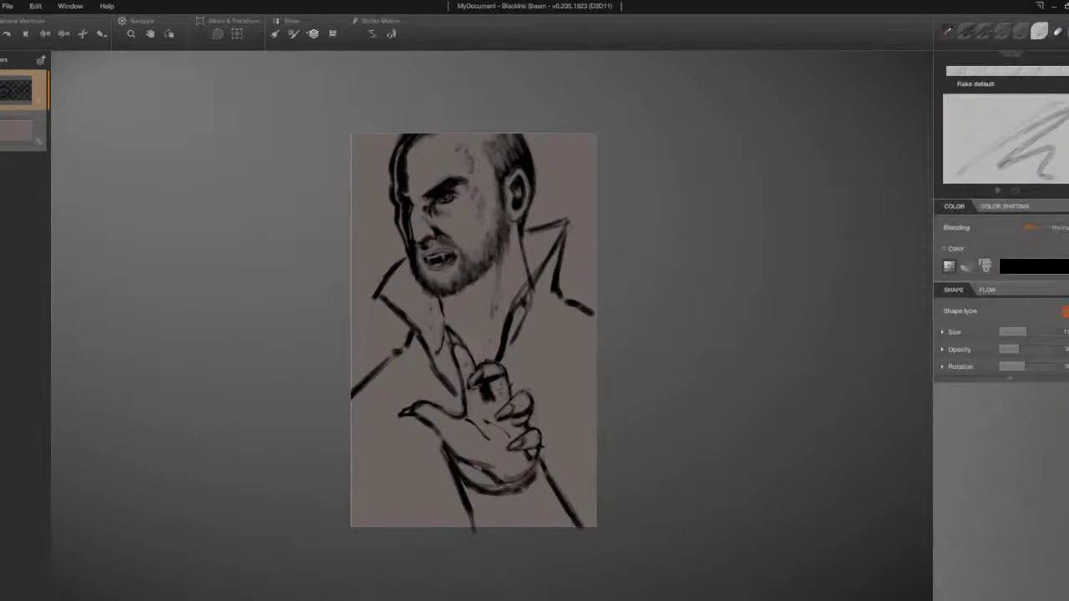
{"action": "key", "text": "ctrl+z"}
{"action": "key", "text": "ctrl+z"}
Step: Erase the stray strokes under the palm and draw two nearly parallel forearm lines down past the canvas edge
{"action": "key", "text": "e"}
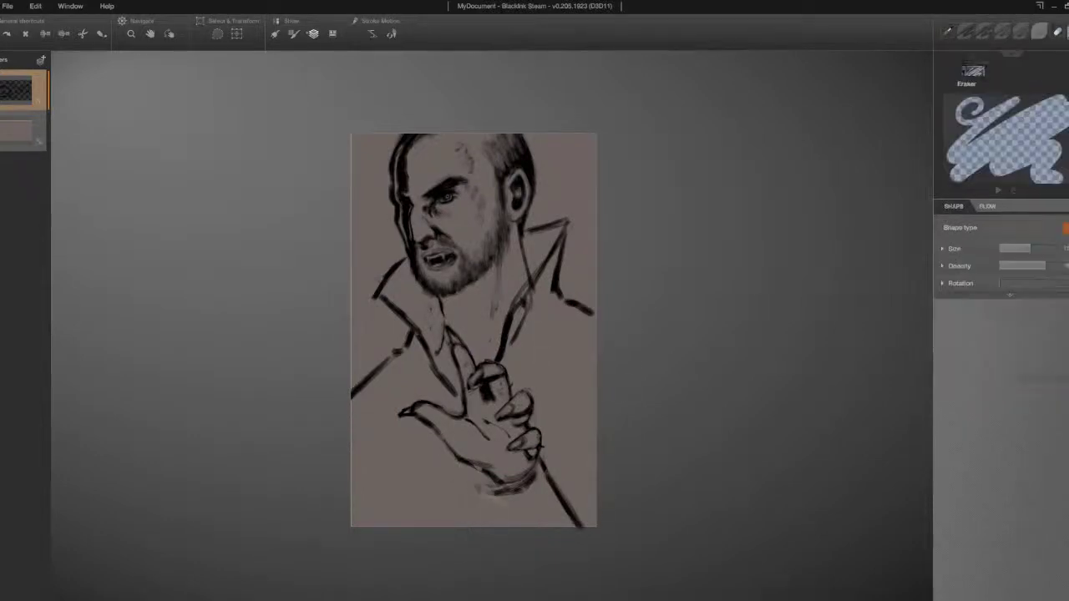
{"action": "left_click_drag", "start_coordinate": [535, 472], "coordinate": [488, 497]}
{"action": "key", "text": "e"}
{"action": "left_click_drag", "start_coordinate": [455, 449], "coordinate": [462, 530]}
{"action": "key", "text": "ctrl+z"}
{"action": "left_click_drag", "start_coordinate": [451, 451], "coordinate": [466, 530]}
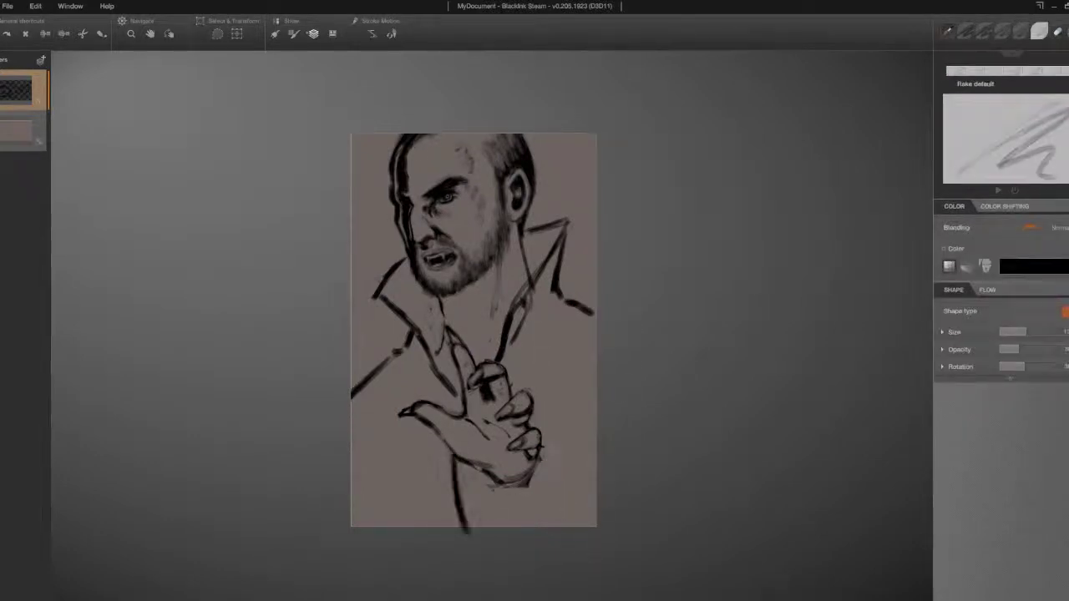
{"action": "left_click_drag", "start_coordinate": [541, 458], "coordinate": [558, 534]}
{"action": "key", "text": "ctrl+z"}
{"action": "left_click_drag", "start_coordinate": [452, 461], "coordinate": [478, 541]}
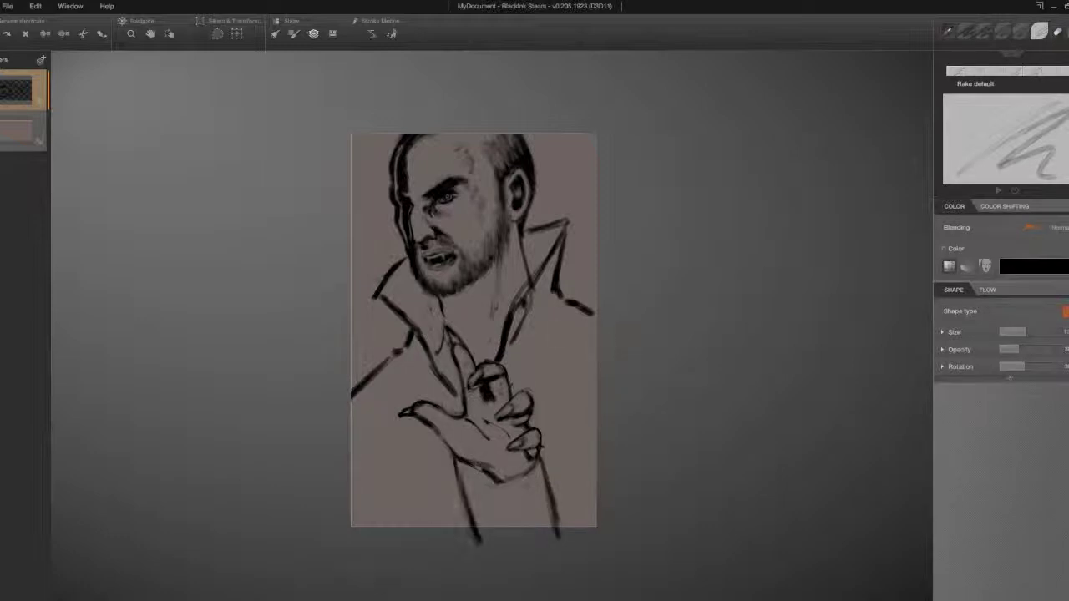
Step: Rotate the whole line drawing slightly counterclockwise with the layer transform
{"action": "key", "text": "ctrl+t"}
{"action": "left_click_drag", "start_coordinate": [518, 209], "coordinate": [535, 204]}
{"action": "key", "text": "Escape"}
Step: Lasso the hand and forearm and copy the selection onto a separate layer
{"action": "left_click", "coordinate": [217, 34]}
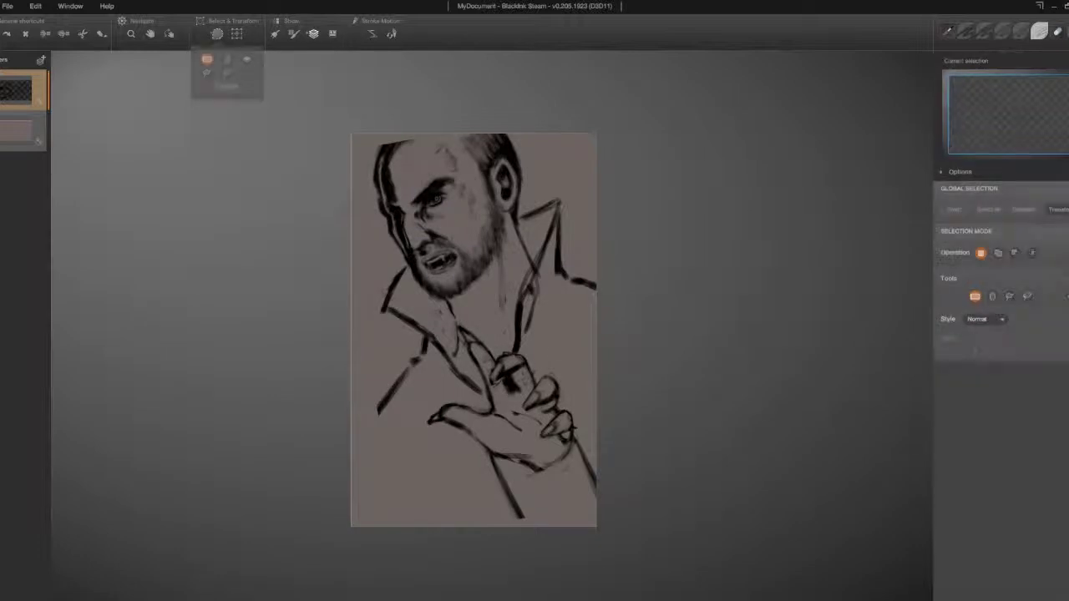
{"action": "key", "text": "l"}
{"action": "left_click_drag", "start_coordinate": [584, 405], "coordinate": [457, 327]}
{"action": "key", "text": "ctrl+t"}
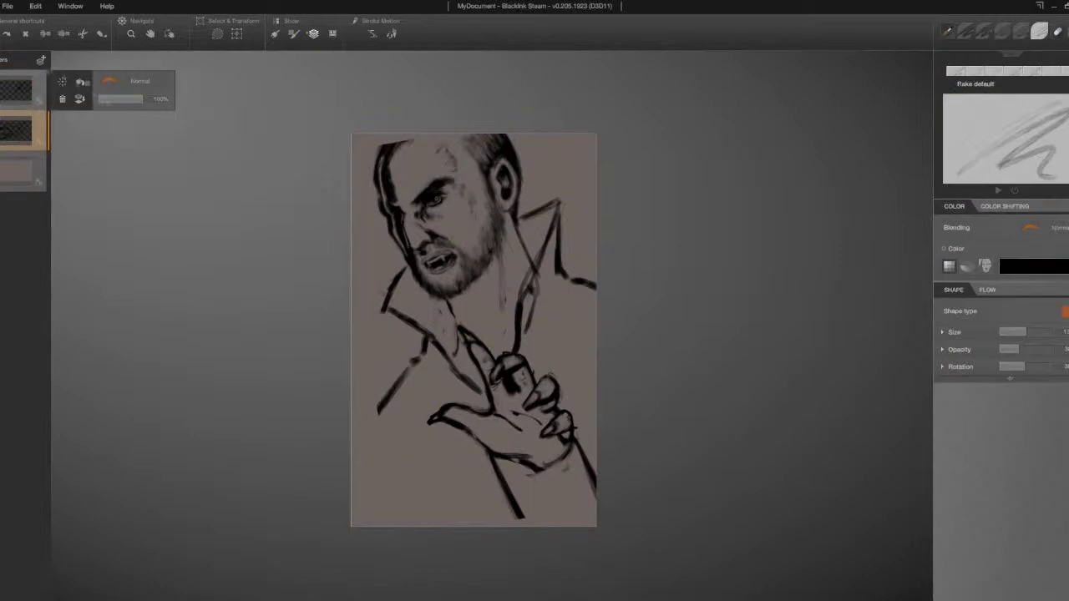
Step: Erase the original hand from the lower layer, then rotate the hand layer counterclockwise and enlarge it to 115%
{"action": "key", "text": "e"}
{"action": "mouse_move", "coordinate": [467, 322]}
{"action": "left_mouse_down"}
{"action": "mouse_move", "coordinate": [472, 360]}
{"action": "mouse_move", "coordinate": [451, 430]}
{"action": "left_mouse_up"}
{"action": "mouse_move", "coordinate": [505, 355]}
{"action": "left_mouse_down"}
{"action": "mouse_move", "coordinate": [499, 459]}
{"action": "mouse_move", "coordinate": [563, 438]}
{"action": "left_mouse_up"}
{"action": "left_click_drag", "start_coordinate": [522, 386], "coordinate": [594, 497]}
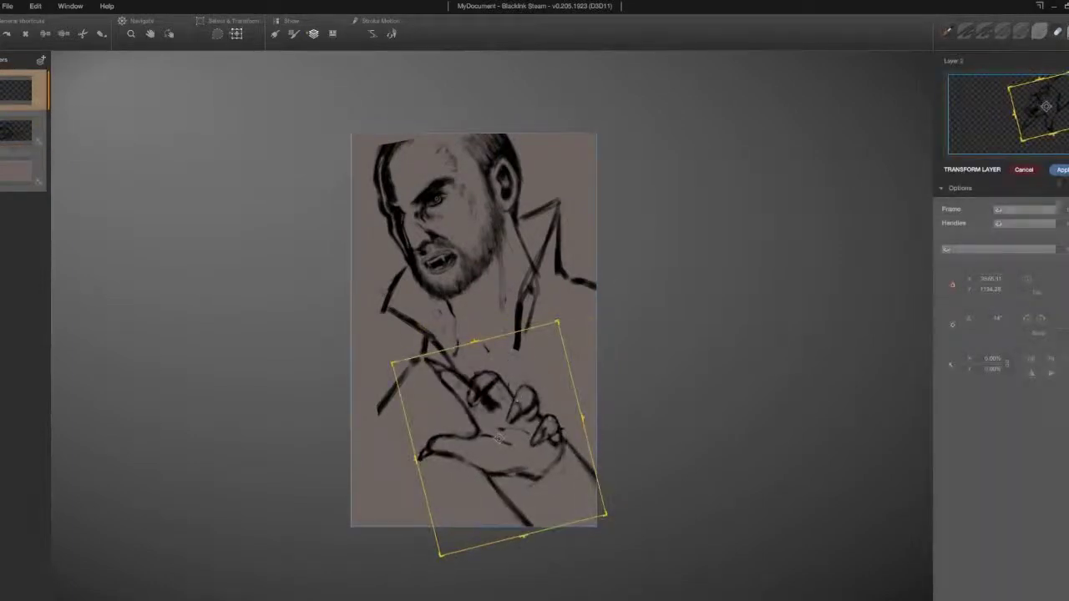
{"action": "left_click_drag", "start_coordinate": [563, 320], "coordinate": [524, 354]}
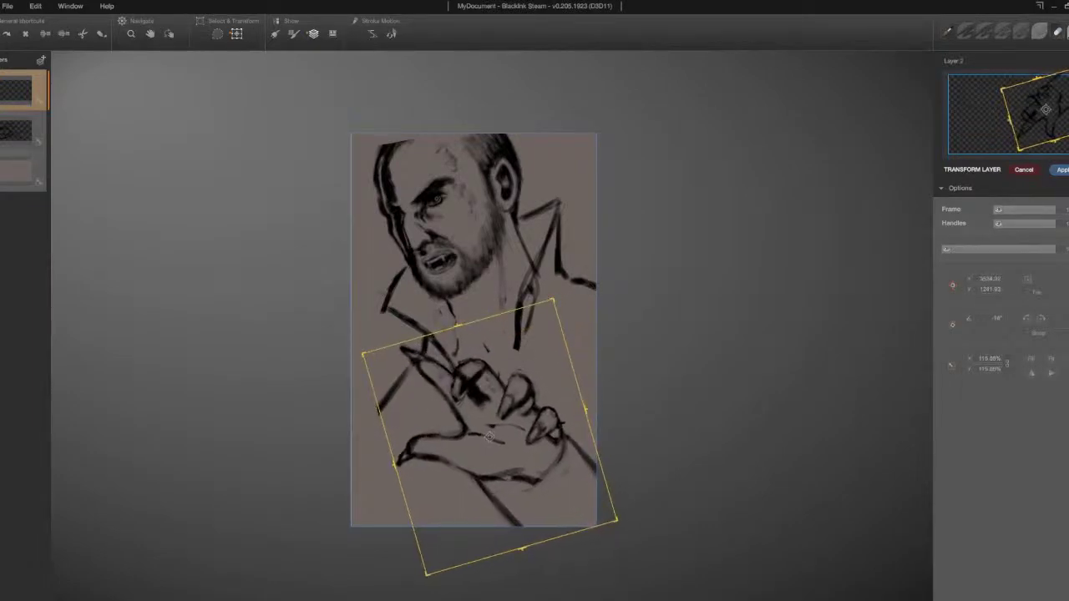
{"action": "key", "text": "Return"}
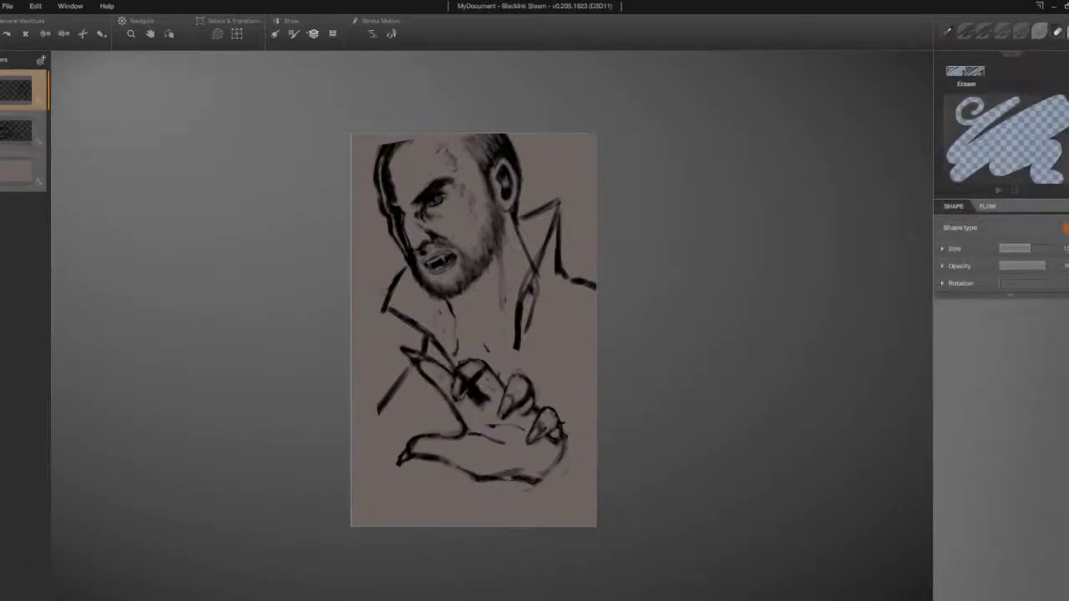
Step: Redraw both forearm lines from the enlarged hand's wrist down to the canvas edge
{"action": "key", "text": "e"}
{"action": "left_click_drag", "start_coordinate": [474, 479], "coordinate": [518, 519]}
{"action": "left_click_drag", "start_coordinate": [564, 439], "coordinate": [586, 541]}
{"action": "left_click_drag", "start_coordinate": [501, 501], "coordinate": [524, 532]}
Step: Extend the hair above the forehead to the canvas edge and merge the hand layer into the drawing
{"action": "left_click_drag", "start_coordinate": [381, 151], "coordinate": [416, 123]}
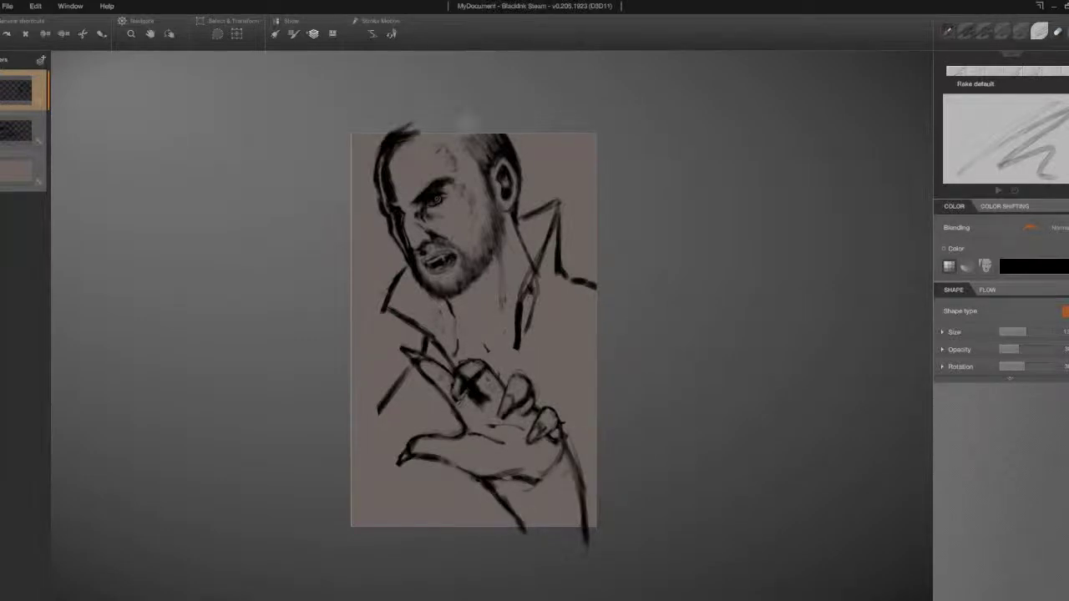
{"action": "scroll", "coordinate": [466, 121], "scroll_direction": "down", "scroll_amount": 1}
{"action": "scroll", "coordinate": [578, 266], "scroll_direction": "up", "scroll_amount": 2}
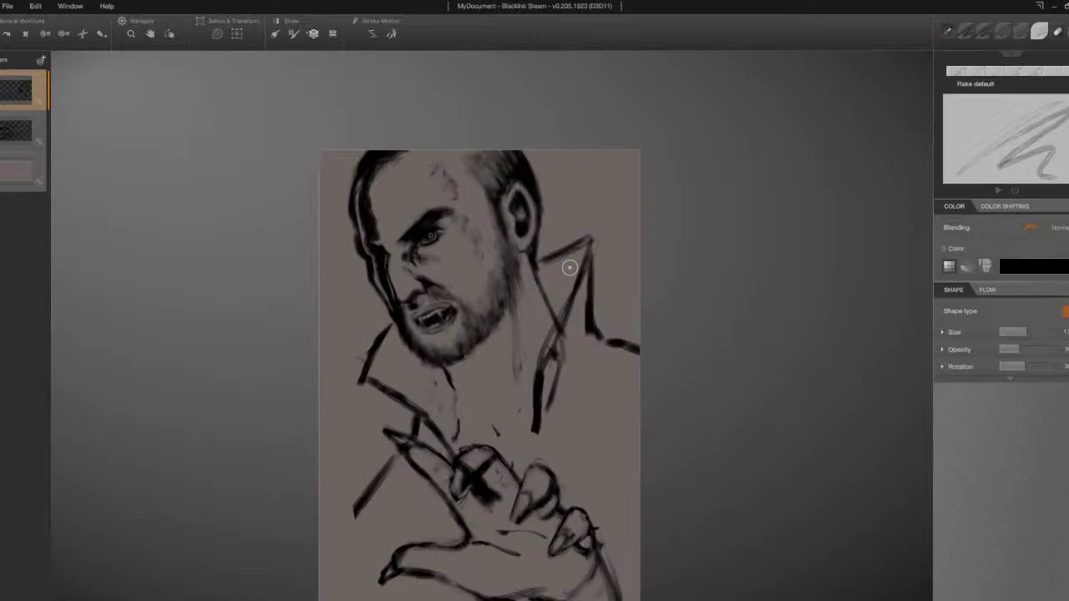
{"action": "key", "text": "ctrl+e"}
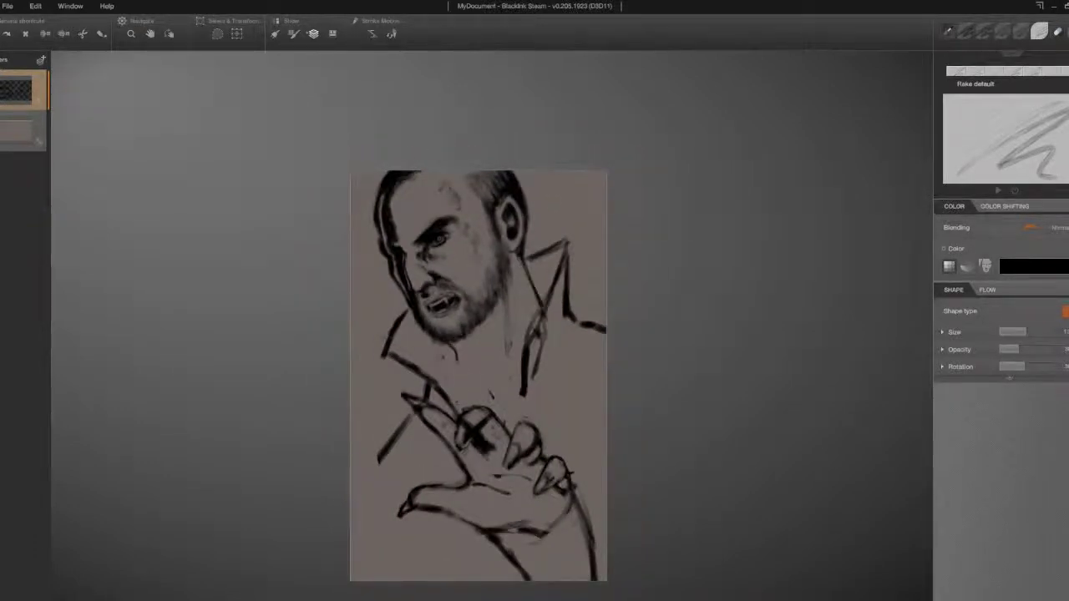
Step: Redraw the thumb shorter, with a defined fleshy base and a pointed claw at its tip
{"action": "scroll", "coordinate": [529, 329], "scroll_direction": "down", "scroll_amount": 1}
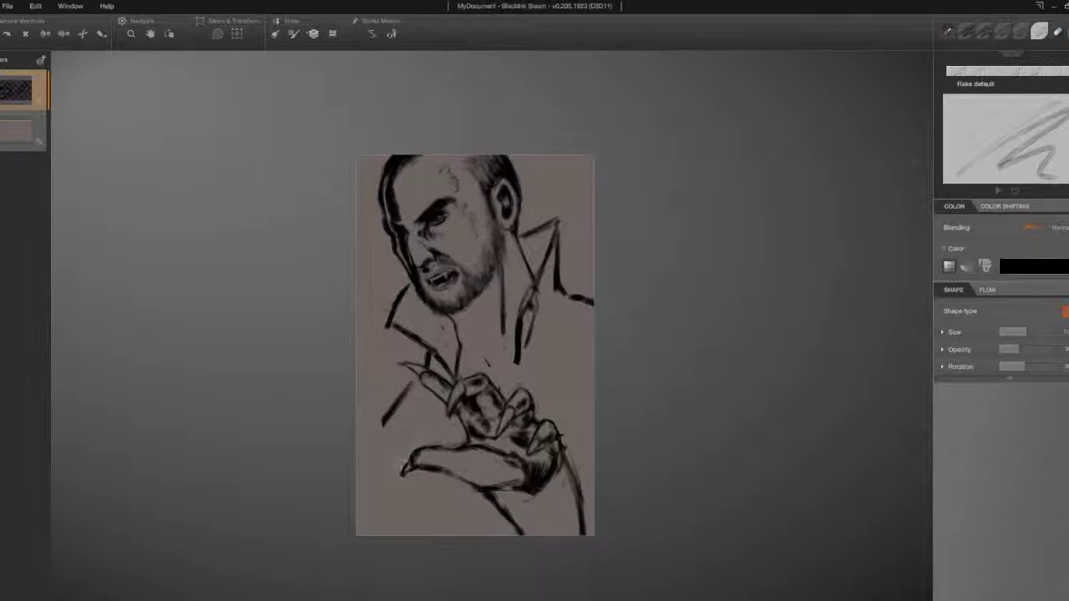
{"action": "key", "text": "ctrl+z"}
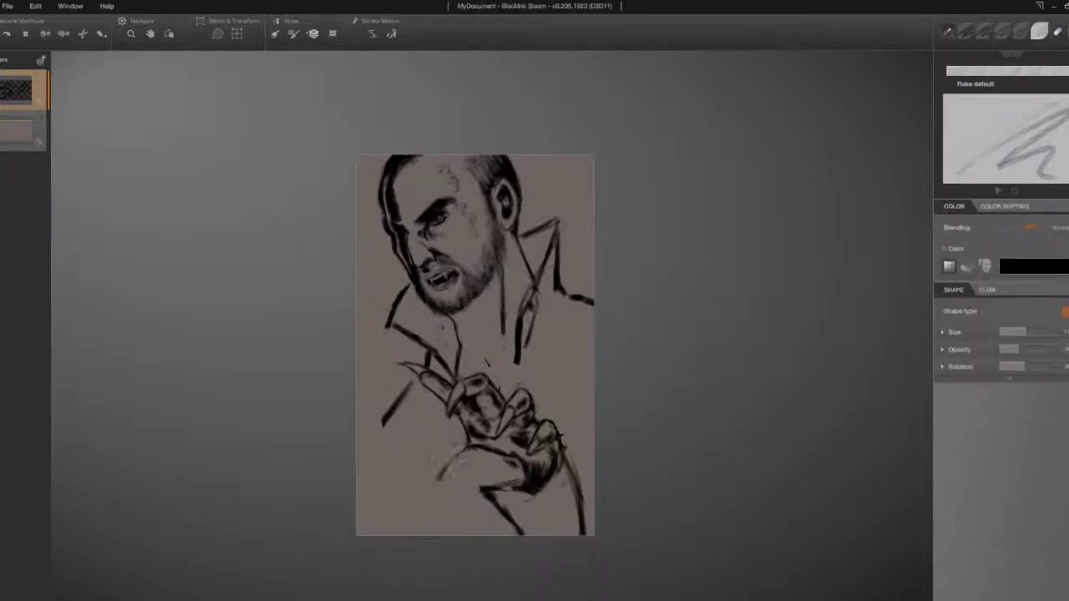
{"action": "mouse_move", "coordinate": [455, 449]}
{"action": "left_mouse_down"}
{"action": "mouse_move", "coordinate": [481, 493]}
{"action": "mouse_move", "coordinate": [422, 464]}
{"action": "left_mouse_up"}
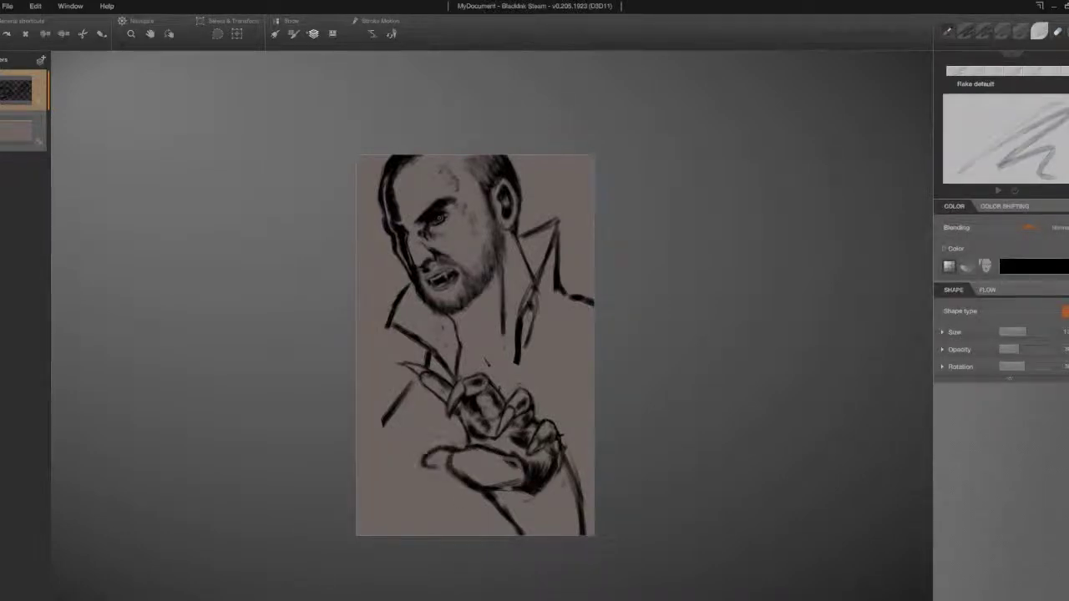
{"action": "key", "text": "ctrl+z"}
{"action": "left_click_drag", "start_coordinate": [430, 460], "coordinate": [492, 449]}
{"action": "left_click_drag", "start_coordinate": [460, 488], "coordinate": [490, 471]}
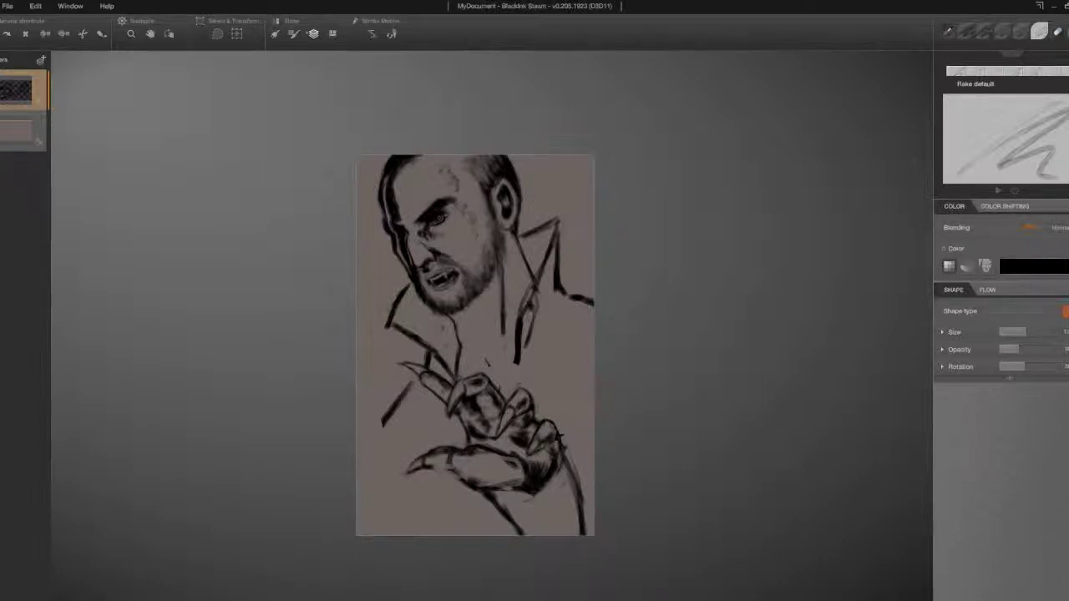
Step: Shade the palm, wrist and both edges of the forearm with lighter, low-opacity strokes
{"action": "key", "text": "2"}
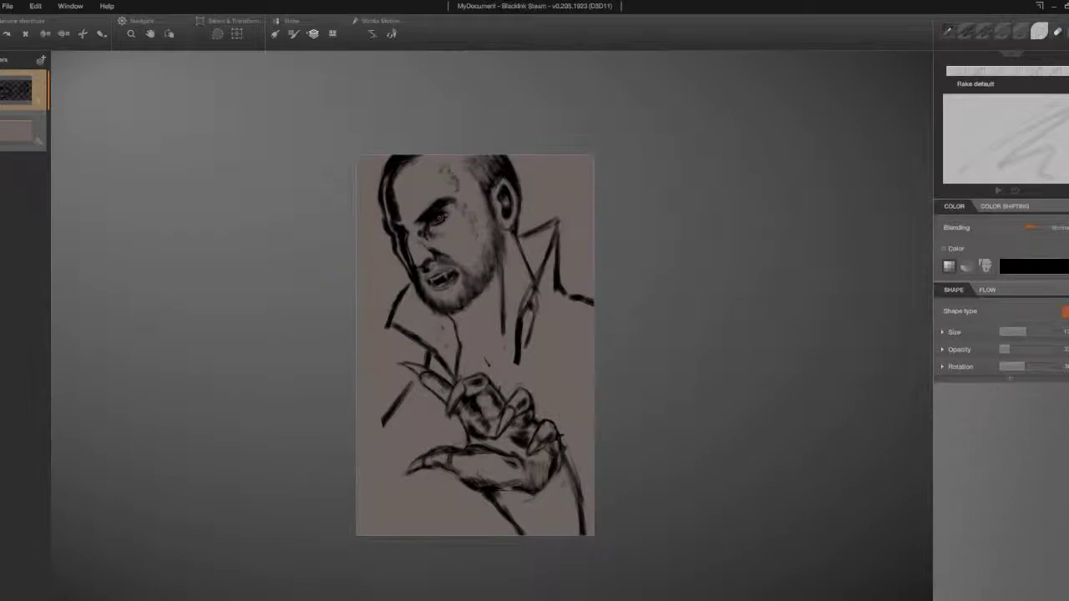
{"action": "left_click_drag", "start_coordinate": [496, 419], "coordinate": [509, 433]}
{"action": "left_click_drag", "start_coordinate": [558, 481], "coordinate": [539, 504]}
{"action": "left_click_drag", "start_coordinate": [573, 464], "coordinate": [578, 539]}
{"action": "left_click_drag", "start_coordinate": [513, 491], "coordinate": [503, 518]}
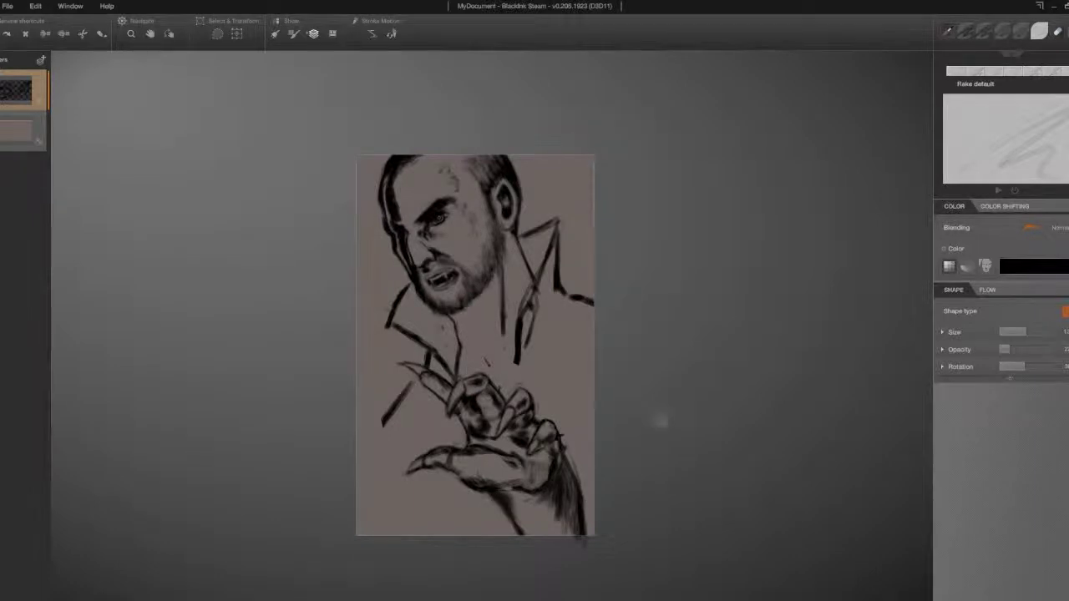
Step: Redraw the collar on the ear side with a bolder, wider lapel edge and a thicker top line
{"action": "left_click_drag", "start_coordinate": [1006, 349], "coordinate": [1020, 349]}
{"action": "left_click_drag", "start_coordinate": [538, 294], "coordinate": [518, 376]}
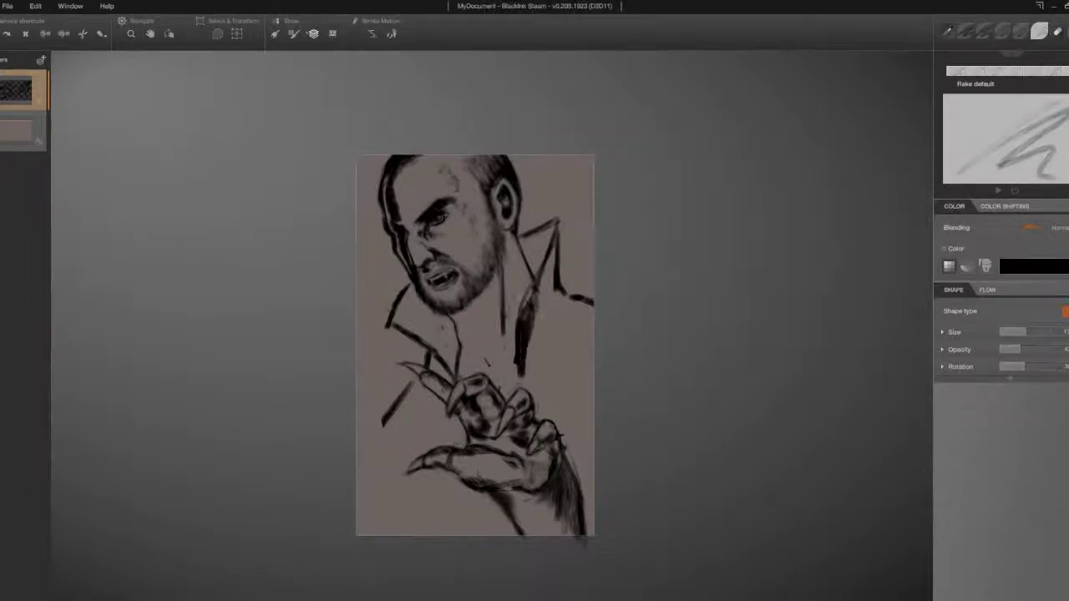
{"action": "left_click_drag", "start_coordinate": [523, 317], "coordinate": [556, 209]}
{"action": "mouse_move", "coordinate": [520, 242]}
{"action": "left_mouse_down"}
{"action": "mouse_move", "coordinate": [557, 206]}
{"action": "mouse_move", "coordinate": [576, 227]}
{"action": "mouse_move", "coordinate": [534, 317]}
{"action": "left_mouse_up"}
{"action": "left_click_drag", "start_coordinate": [539, 269], "coordinate": [516, 361]}
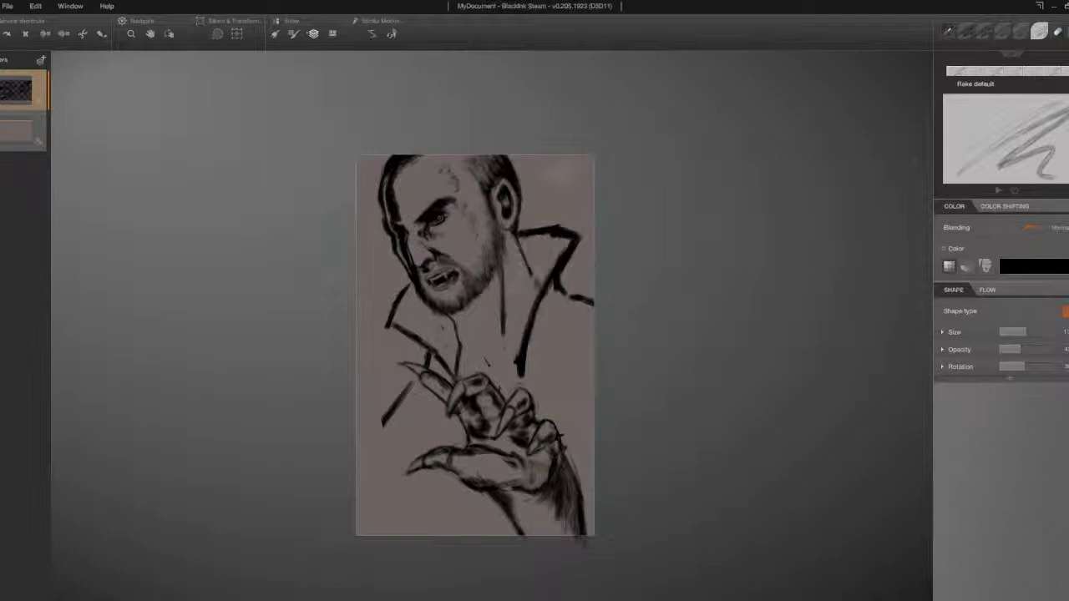
Step: Undo the last collar stroke, fill both collar flaps with solid black, and outline the shoulders and the sleeve beside the thumb
{"action": "key", "text": "ctrl+z"}
{"action": "mouse_move", "coordinate": [519, 239]}
{"action": "left_mouse_down"}
{"action": "mouse_move", "coordinate": [558, 253]}
{"action": "mouse_move", "coordinate": [593, 299]}
{"action": "left_mouse_up"}
{"action": "left_click_drag", "start_coordinate": [421, 286], "coordinate": [403, 337]}
{"action": "left_click_drag", "start_coordinate": [529, 359], "coordinate": [511, 396]}
{"action": "left_click_drag", "start_coordinate": [524, 323], "coordinate": [509, 390]}
{"action": "mouse_move", "coordinate": [405, 337]}
{"action": "left_mouse_down"}
{"action": "mouse_move", "coordinate": [451, 376]}
{"action": "mouse_move", "coordinate": [377, 451]}
{"action": "mouse_move", "coordinate": [382, 541]}
{"action": "left_mouse_up"}
{"action": "mouse_move", "coordinate": [424, 297]}
{"action": "left_mouse_down"}
{"action": "mouse_move", "coordinate": [414, 335]}
{"action": "mouse_move", "coordinate": [437, 351]}
{"action": "mouse_move", "coordinate": [419, 354]}
{"action": "mouse_move", "coordinate": [454, 377]}
{"action": "left_mouse_up"}
{"action": "mouse_move", "coordinate": [545, 243]}
{"action": "left_mouse_down"}
{"action": "mouse_move", "coordinate": [521, 279]}
{"action": "mouse_move", "coordinate": [530, 289]}
{"action": "left_mouse_up"}
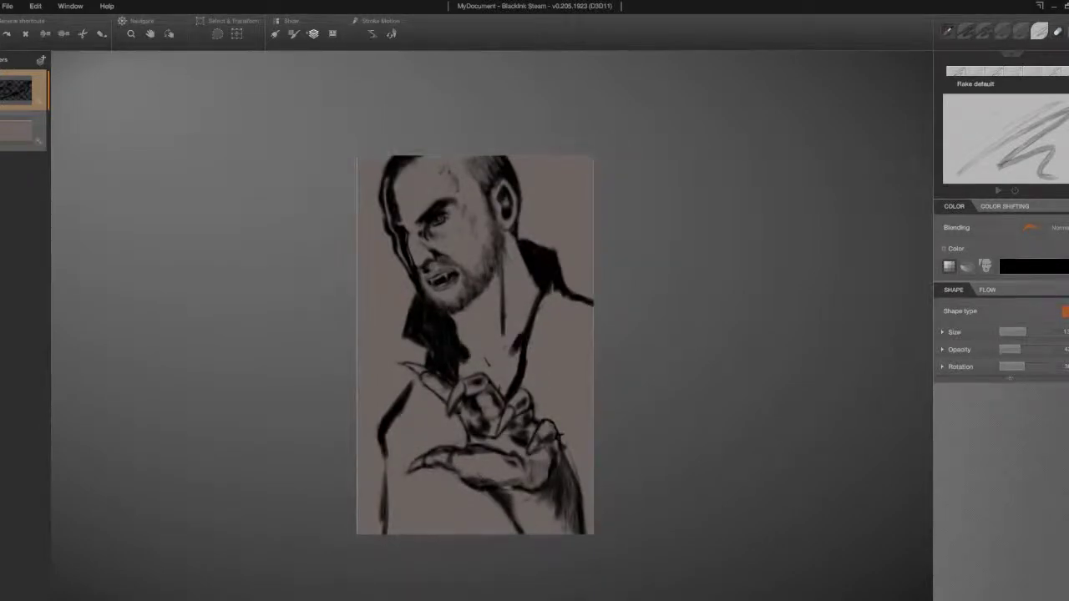
Step: Extend the ear-side collar into the coat with bold black strokes and darken the hair edge at the far temple
{"action": "left_click_drag", "start_coordinate": [534, 353], "coordinate": [516, 389]}
{"action": "left_click_drag", "start_coordinate": [543, 316], "coordinate": [524, 377]}
{"action": "left_click_drag", "start_coordinate": [558, 282], "coordinate": [534, 361]}
{"action": "mouse_move", "coordinate": [586, 288]}
{"action": "left_mouse_down"}
{"action": "mouse_move", "coordinate": [551, 324]}
{"action": "mouse_move", "coordinate": [565, 344]}
{"action": "left_mouse_up"}
{"action": "left_click_drag", "start_coordinate": [571, 318], "coordinate": [537, 377]}
{"action": "mouse_move", "coordinate": [555, 244]}
{"action": "left_mouse_down"}
{"action": "mouse_move", "coordinate": [529, 272]}
{"action": "mouse_move", "coordinate": [536, 289]}
{"action": "left_mouse_up"}
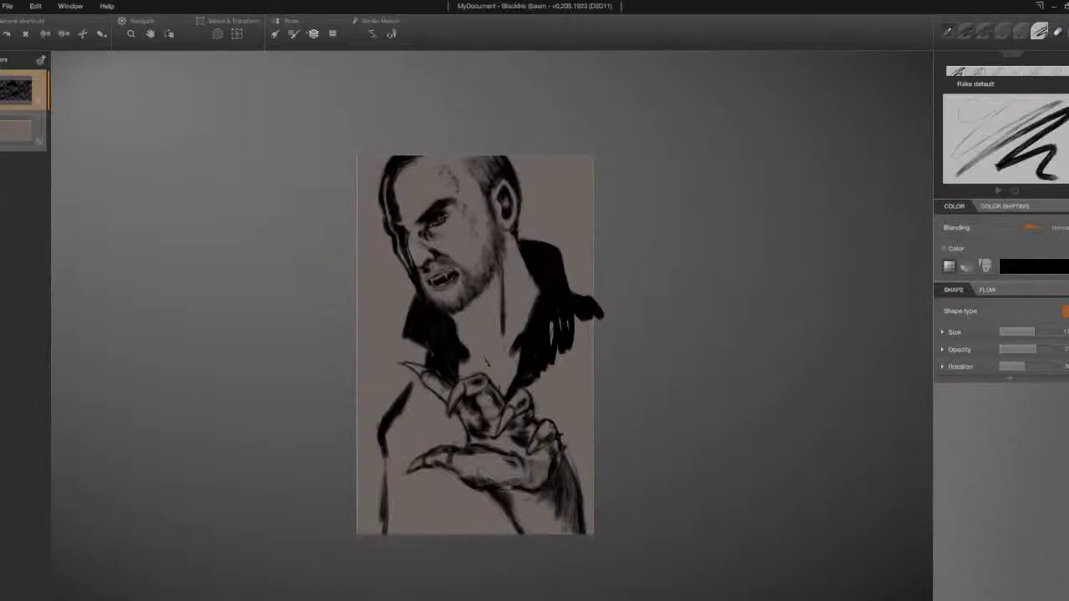
{"action": "mouse_move", "coordinate": [385, 189]}
{"action": "left_mouse_down"}
{"action": "mouse_move", "coordinate": [399, 253]}
{"action": "mouse_move", "coordinate": [384, 210]}
{"action": "left_mouse_up"}
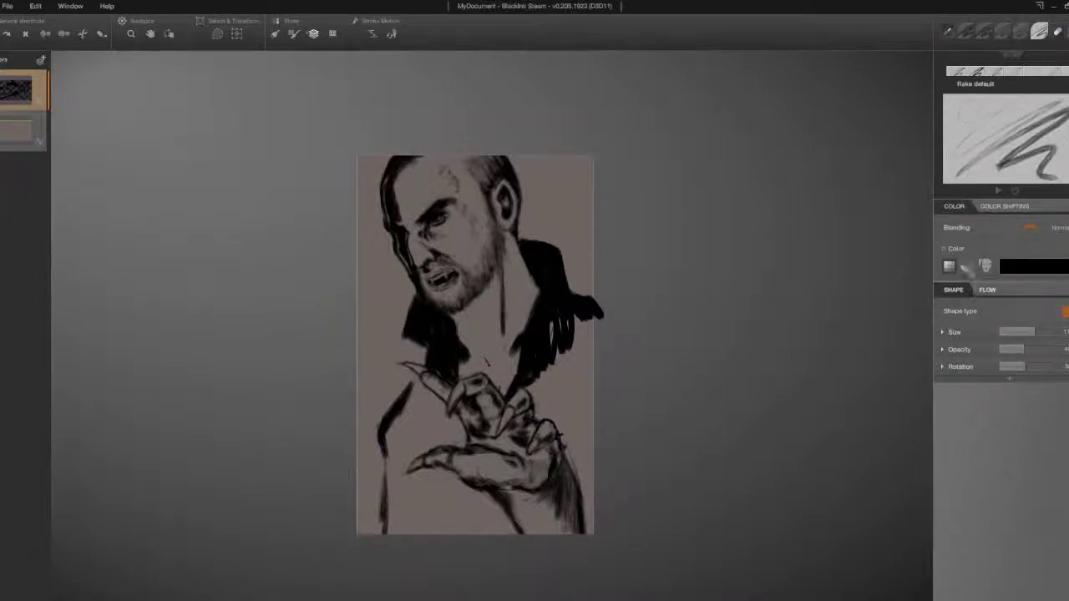
Step: Fill the ear-side half of the coat down past the forearm with dense, downward rake hatching
{"action": "left_click_drag", "start_coordinate": [567, 345], "coordinate": [549, 389]}
{"action": "left_click_drag", "start_coordinate": [601, 318], "coordinate": [558, 393]}
{"action": "mouse_move", "coordinate": [574, 334]}
{"action": "left_mouse_down"}
{"action": "mouse_move", "coordinate": [534, 417]}
{"action": "mouse_move", "coordinate": [543, 455]}
{"action": "left_mouse_up"}
{"action": "left_click_drag", "start_coordinate": [603, 378], "coordinate": [598, 551]}
{"action": "left_click_drag", "start_coordinate": [608, 344], "coordinate": [584, 434]}
{"action": "middle_click_drag", "start_coordinate": [655, 478], "coordinate": [650, 441]}
{"action": "left_click_drag", "start_coordinate": [610, 376], "coordinate": [585, 451]}
Step: Hatch the opposite shoulder, the sleeve and the coat below the hand with vertical rake strokes
{"action": "mouse_move", "coordinate": [402, 348]}
{"action": "left_mouse_down"}
{"action": "mouse_move", "coordinate": [438, 384]}
{"action": "mouse_move", "coordinate": [384, 481]}
{"action": "left_mouse_up"}
{"action": "left_click_drag", "start_coordinate": [391, 430], "coordinate": [388, 514]}
{"action": "left_click_drag", "start_coordinate": [409, 378], "coordinate": [392, 434]}
{"action": "mouse_move", "coordinate": [451, 372]}
{"action": "left_mouse_down"}
{"action": "mouse_move", "coordinate": [399, 465]}
{"action": "mouse_move", "coordinate": [412, 503]}
{"action": "left_mouse_up"}
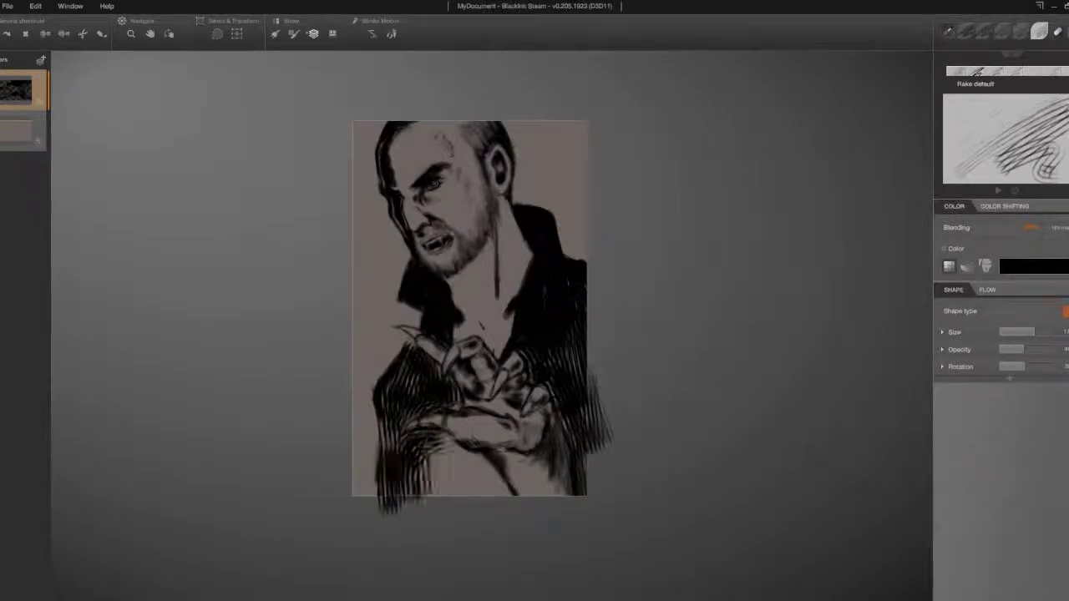
{"action": "left_click_drag", "start_coordinate": [451, 432], "coordinate": [456, 498]}
{"action": "left_click_drag", "start_coordinate": [484, 457], "coordinate": [504, 511]}
{"action": "scroll", "coordinate": [415, 526], "scroll_direction": "up", "scroll_amount": 1}
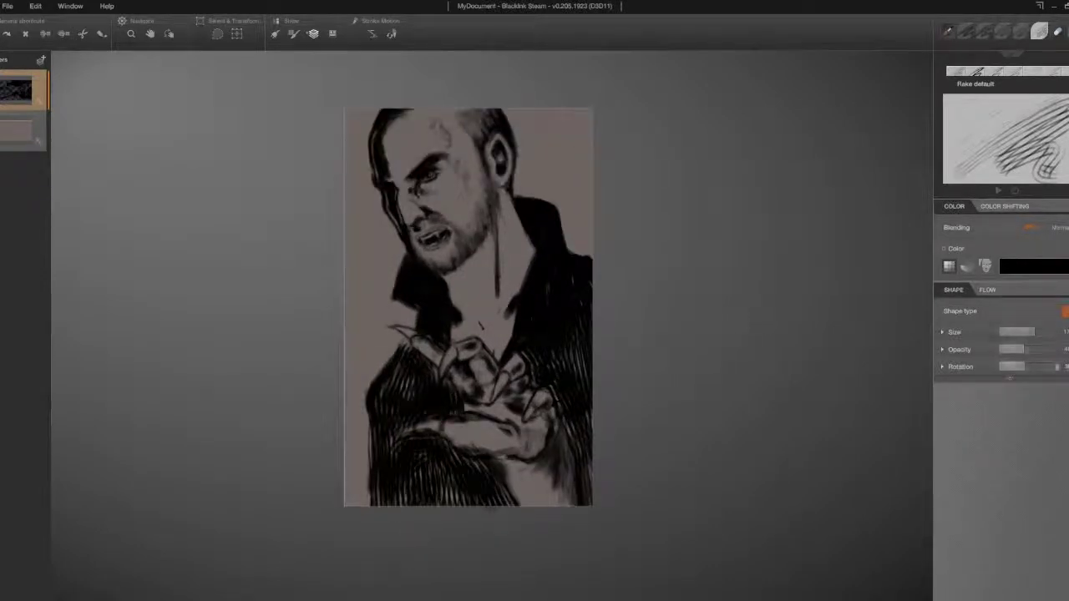
Step: Adjust the brush size, lower its opacity, and shade the neck below the beard and along the collar opening
{"action": "left_click", "coordinate": [986, 289]}
{"action": "left_click", "coordinate": [953, 289]}
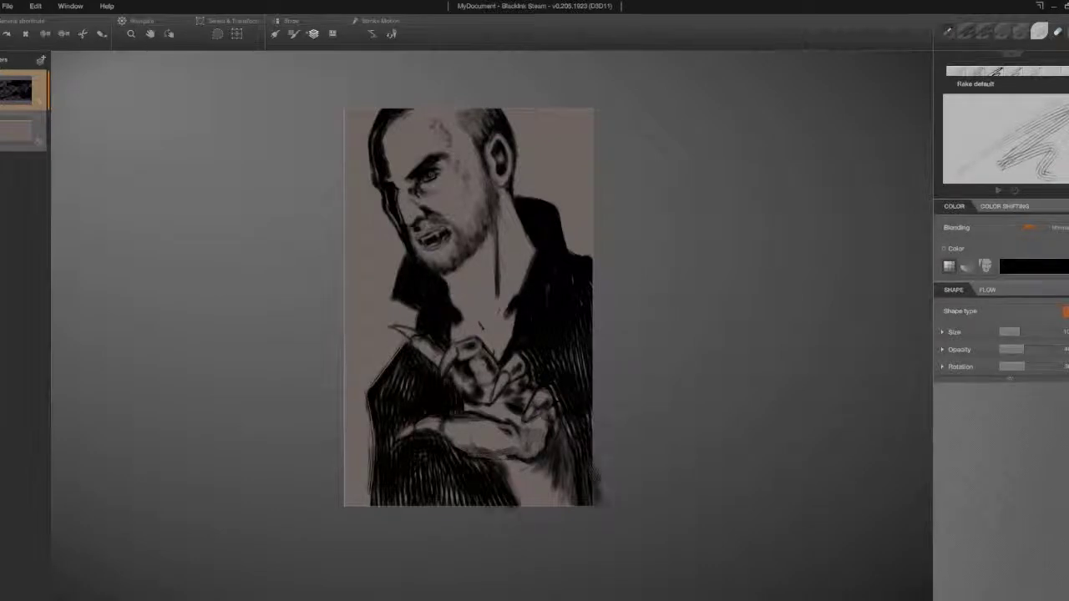
{"action": "left_click_drag", "start_coordinate": [1020, 349], "coordinate": [1031, 331]}
{"action": "mouse_move", "coordinate": [481, 242]}
{"action": "left_mouse_down"}
{"action": "mouse_move", "coordinate": [457, 284]}
{"action": "mouse_move", "coordinate": [464, 302]}
{"action": "left_mouse_up"}
{"action": "left_click_drag", "start_coordinate": [526, 263], "coordinate": [501, 356]}
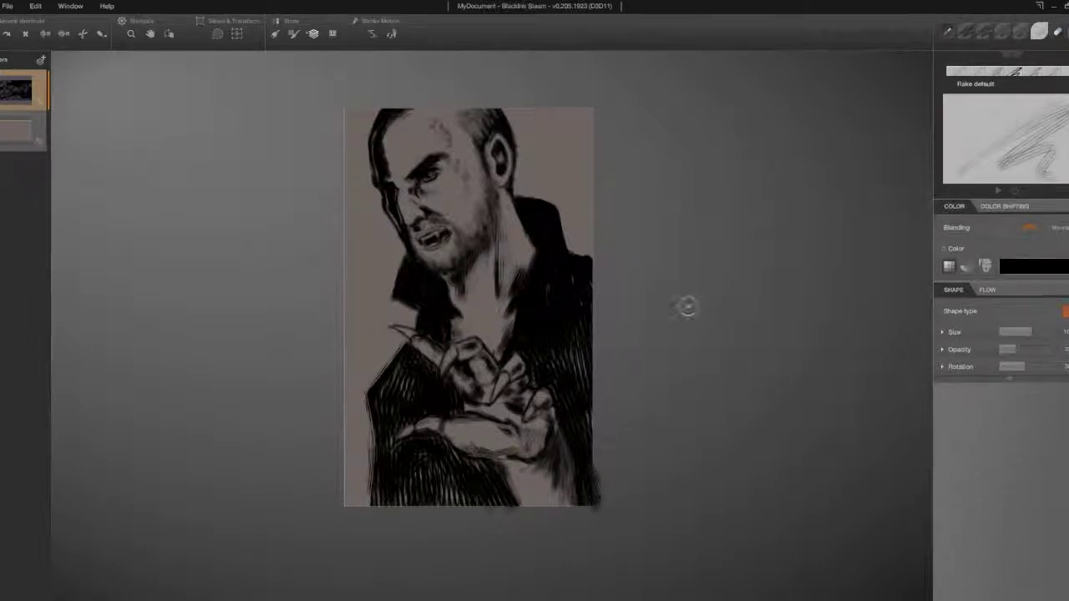
Step: Deepen the shading around the eye and nose, and darken the beard along the chin, jaw and sideburn
{"action": "scroll", "coordinate": [687, 303], "scroll_direction": "up", "scroll_amount": 2}
{"action": "mouse_move", "coordinate": [432, 167]}
{"action": "left_mouse_down"}
{"action": "mouse_move", "coordinate": [474, 277]}
{"action": "mouse_move", "coordinate": [439, 251]}
{"action": "mouse_move", "coordinate": [416, 261]}
{"action": "mouse_move", "coordinate": [431, 276]}
{"action": "left_mouse_up"}
{"action": "left_click_drag", "start_coordinate": [431, 217], "coordinate": [404, 255]}
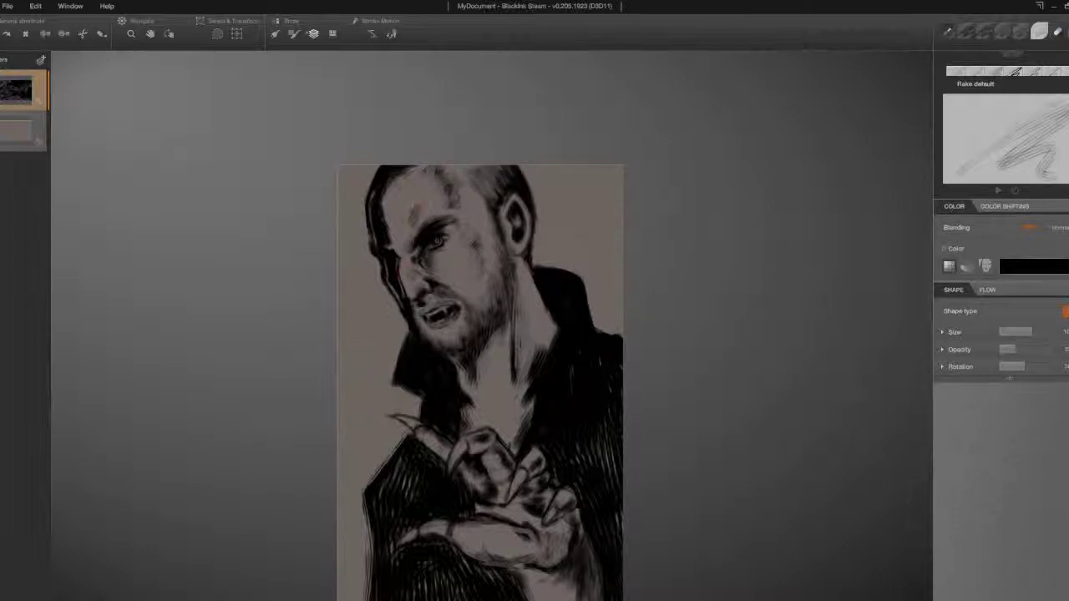
{"action": "mouse_move", "coordinate": [468, 334]}
{"action": "left_mouse_down"}
{"action": "mouse_move", "coordinate": [480, 301]}
{"action": "mouse_move", "coordinate": [467, 338]}
{"action": "mouse_move", "coordinate": [497, 292]}
{"action": "mouse_move", "coordinate": [505, 309]}
{"action": "left_mouse_up"}
{"action": "mouse_move", "coordinate": [455, 359]}
{"action": "left_mouse_down"}
{"action": "mouse_move", "coordinate": [422, 330]}
{"action": "mouse_move", "coordinate": [413, 301]}
{"action": "mouse_move", "coordinate": [432, 284]}
{"action": "mouse_move", "coordinate": [434, 300]}
{"action": "mouse_move", "coordinate": [410, 314]}
{"action": "mouse_move", "coordinate": [421, 325]}
{"action": "left_mouse_up"}
{"action": "mouse_move", "coordinate": [511, 271]}
{"action": "left_mouse_down"}
{"action": "mouse_move", "coordinate": [501, 313]}
{"action": "mouse_move", "coordinate": [491, 218]}
{"action": "left_mouse_up"}
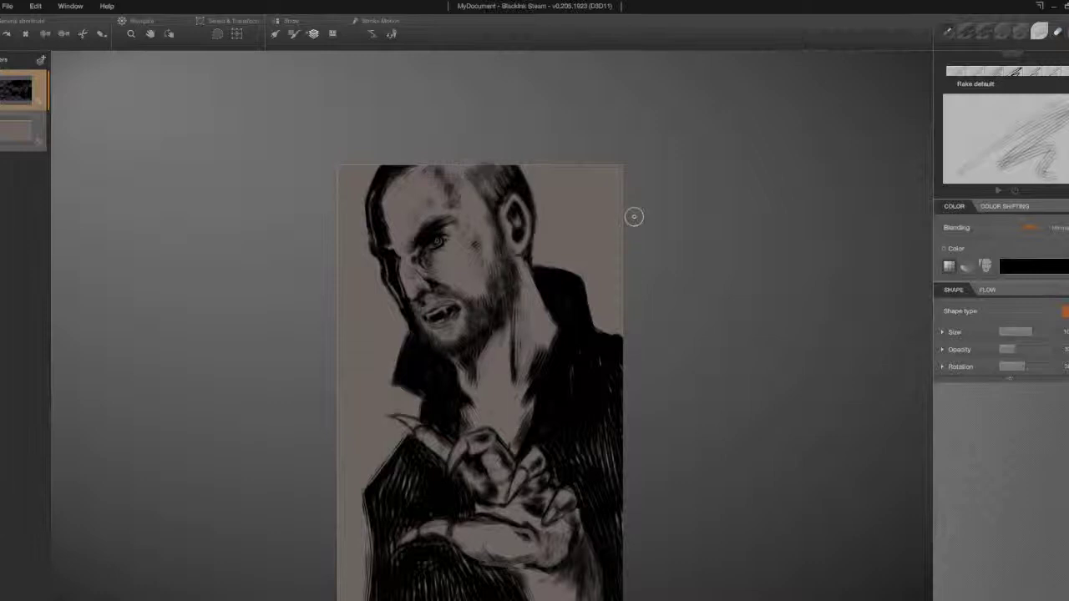
Step: Shade the forearm's outer side, the fingers and the palm with soft, low-opacity rake strokes
{"action": "scroll", "coordinate": [626, 221], "scroll_direction": "down", "scroll_amount": 2}
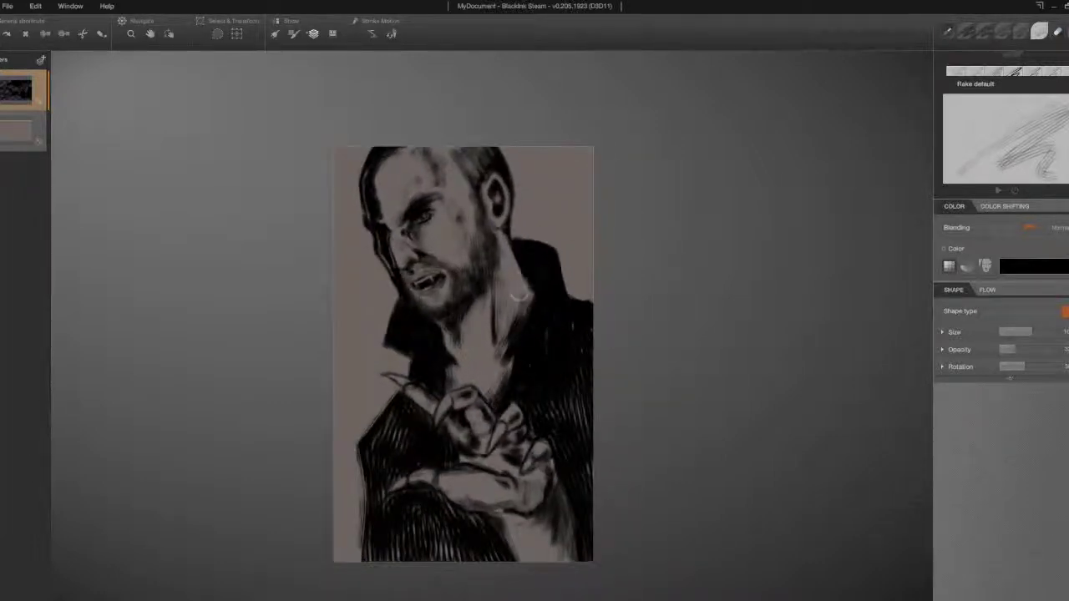
{"action": "scroll", "coordinate": [586, 333], "scroll_direction": "down", "scroll_amount": 2}
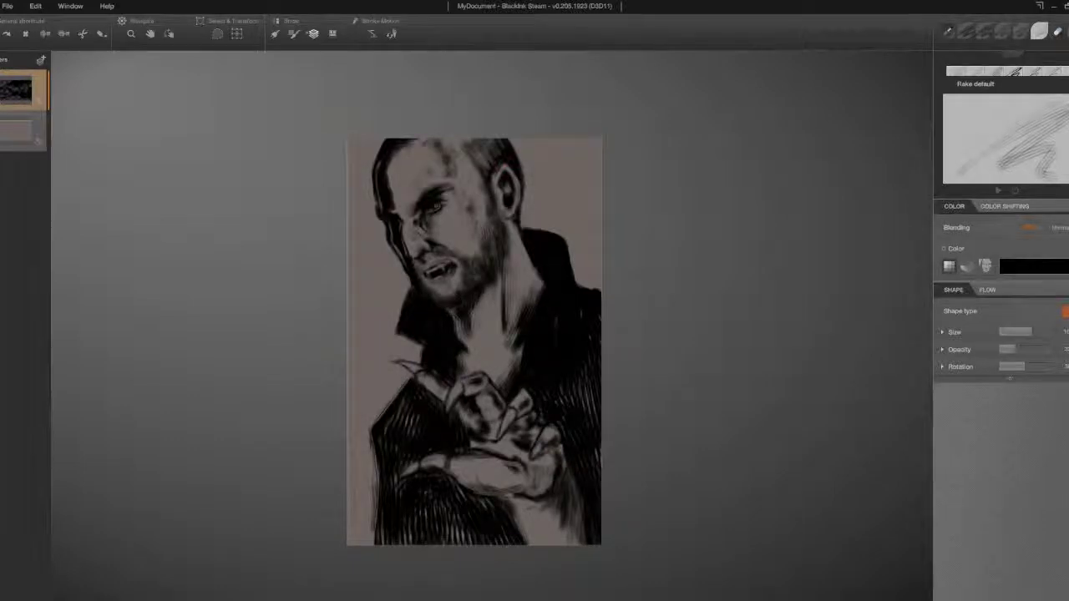
{"action": "scroll", "coordinate": [627, 291], "scroll_direction": "up", "scroll_amount": 2}
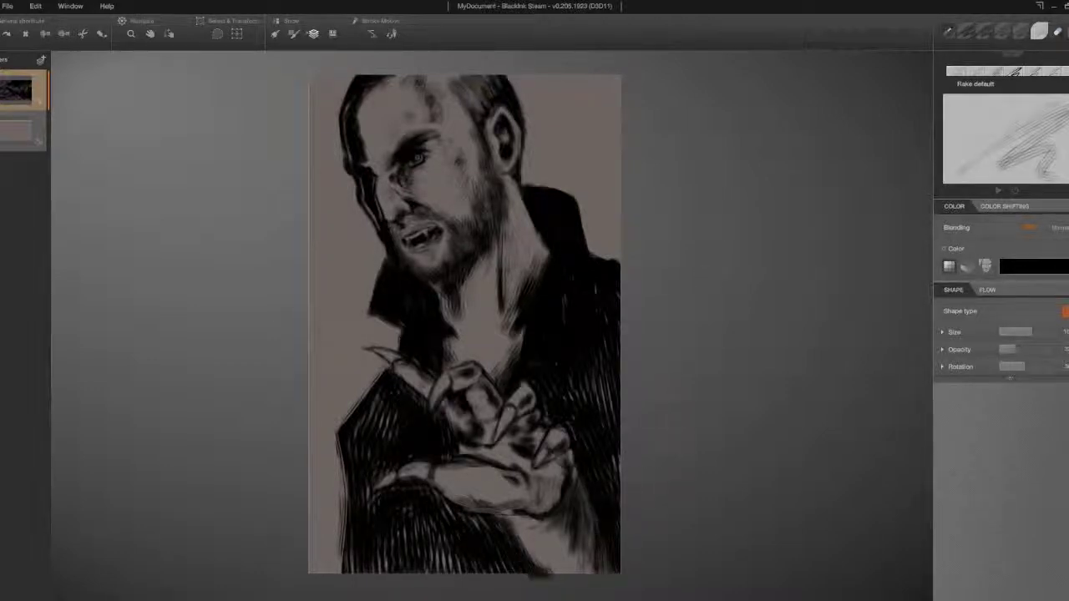
{"action": "mouse_move", "coordinate": [595, 484]}
{"action": "left_mouse_down"}
{"action": "mouse_move", "coordinate": [584, 543]}
{"action": "mouse_move", "coordinate": [598, 567]}
{"action": "mouse_move", "coordinate": [591, 559]}
{"action": "left_mouse_up"}
{"action": "left_click_drag", "start_coordinate": [620, 513], "coordinate": [603, 568]}
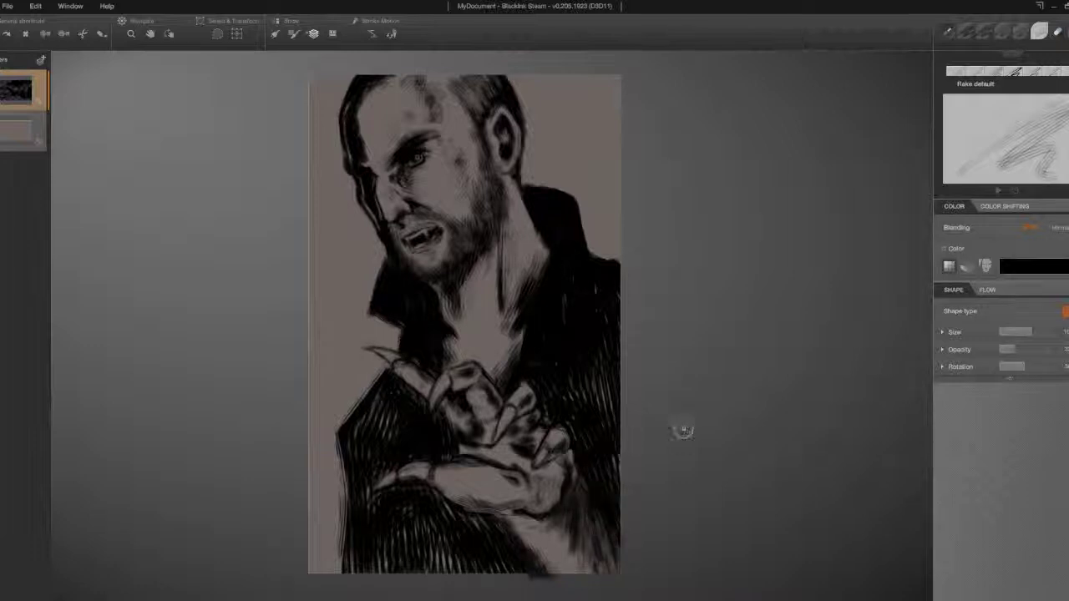
{"action": "left_click_drag", "start_coordinate": [409, 362], "coordinate": [431, 387]}
{"action": "left_click_drag", "start_coordinate": [489, 387], "coordinate": [481, 405]}
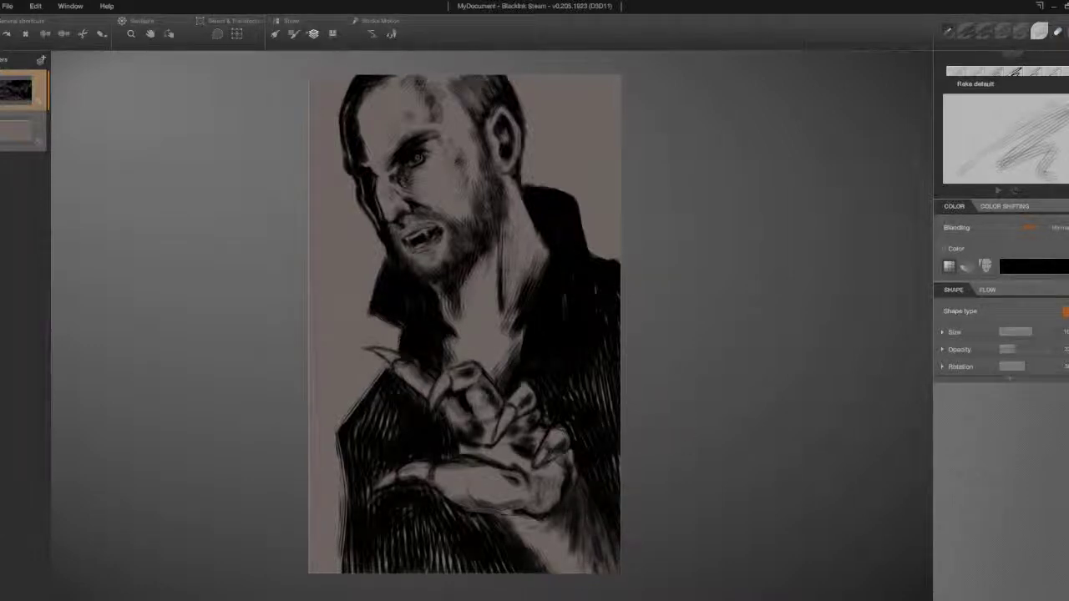
{"action": "mouse_move", "coordinate": [543, 432]}
{"action": "left_mouse_down"}
{"action": "mouse_move", "coordinate": [508, 466]}
{"action": "mouse_move", "coordinate": [506, 483]}
{"action": "mouse_move", "coordinate": [531, 480]}
{"action": "mouse_move", "coordinate": [457, 429]}
{"action": "mouse_move", "coordinate": [477, 448]}
{"action": "left_mouse_up"}
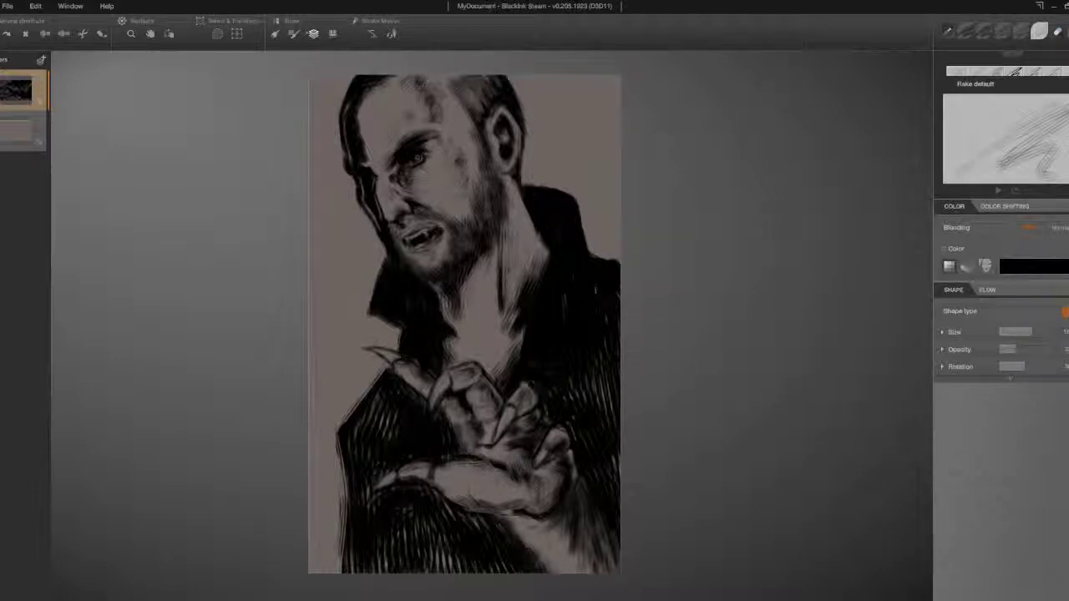
Step: Add a new layer above the drawing, switch to white with a smaller brush, and sign the artwork on the lower sleeve
{"action": "scroll", "coordinate": [710, 333], "scroll_direction": "down", "scroll_amount": 1}
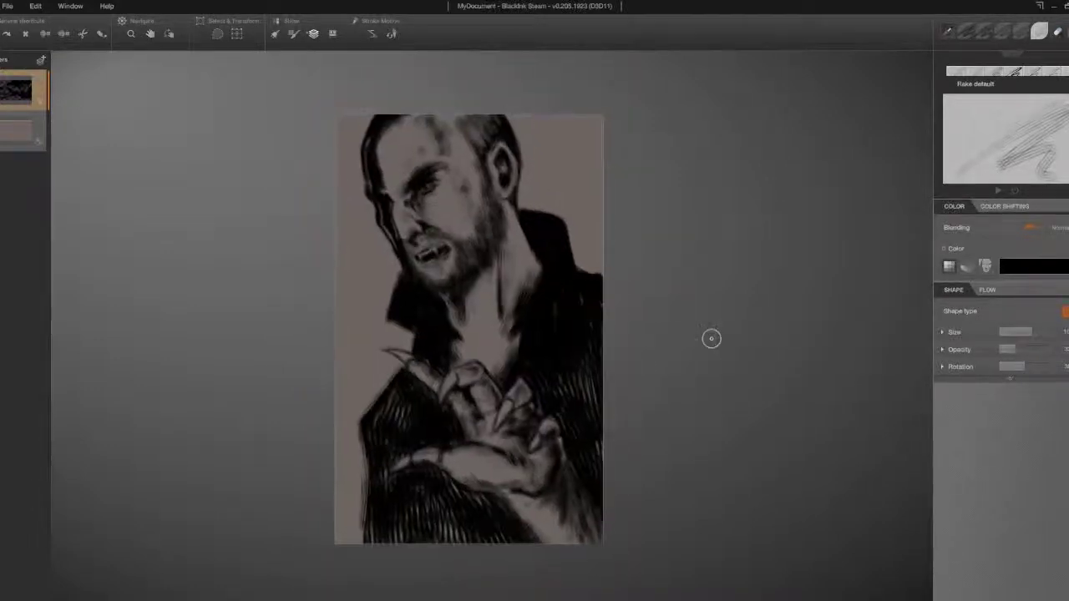
{"action": "scroll", "coordinate": [589, 189], "scroll_direction": "up", "scroll_amount": 2}
{"action": "left_click_drag", "start_coordinate": [832, 343], "coordinate": [837, 143]}
{"action": "left_click_drag", "start_coordinate": [810, 468], "coordinate": [810, 224]}
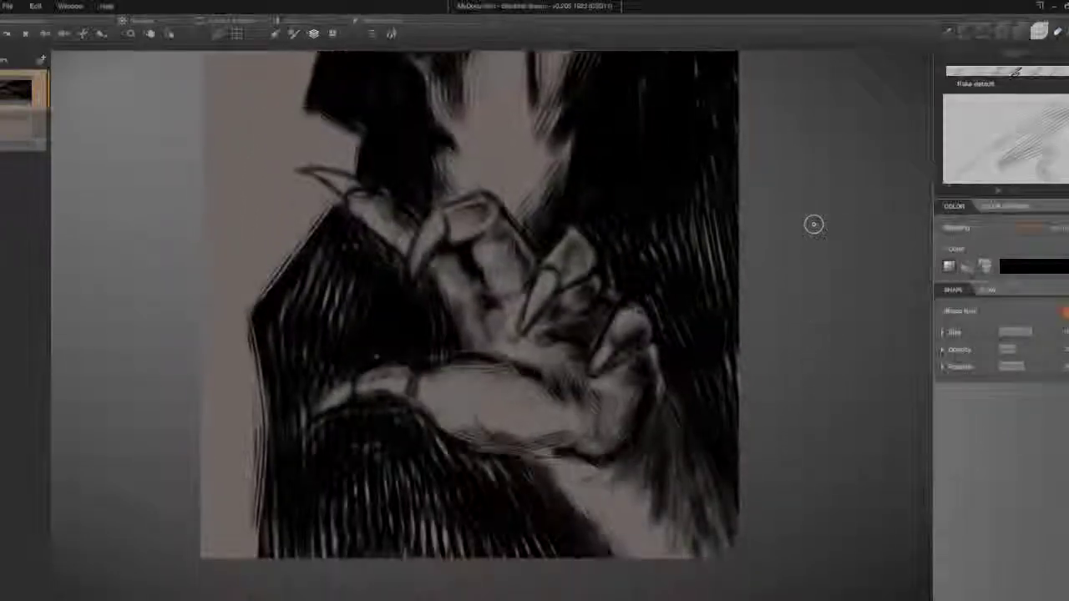
{"action": "scroll", "coordinate": [761, 309], "scroll_direction": "down", "scroll_amount": 2}
{"action": "key", "text": "ctrl+shift+n"}
{"action": "key", "text": "x"}
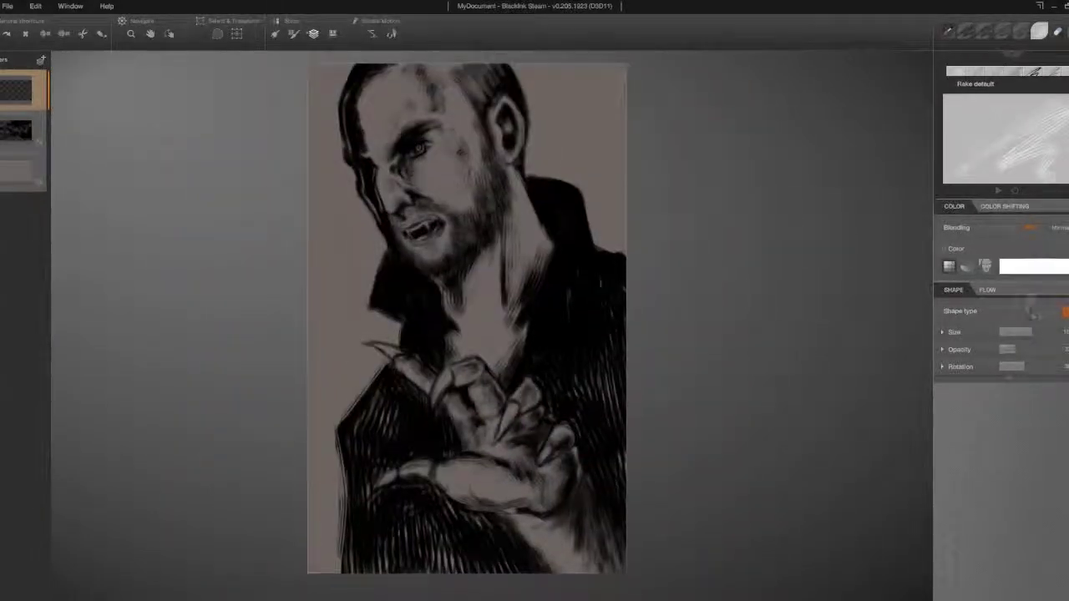
{"action": "left_click", "coordinate": [1016, 355]}
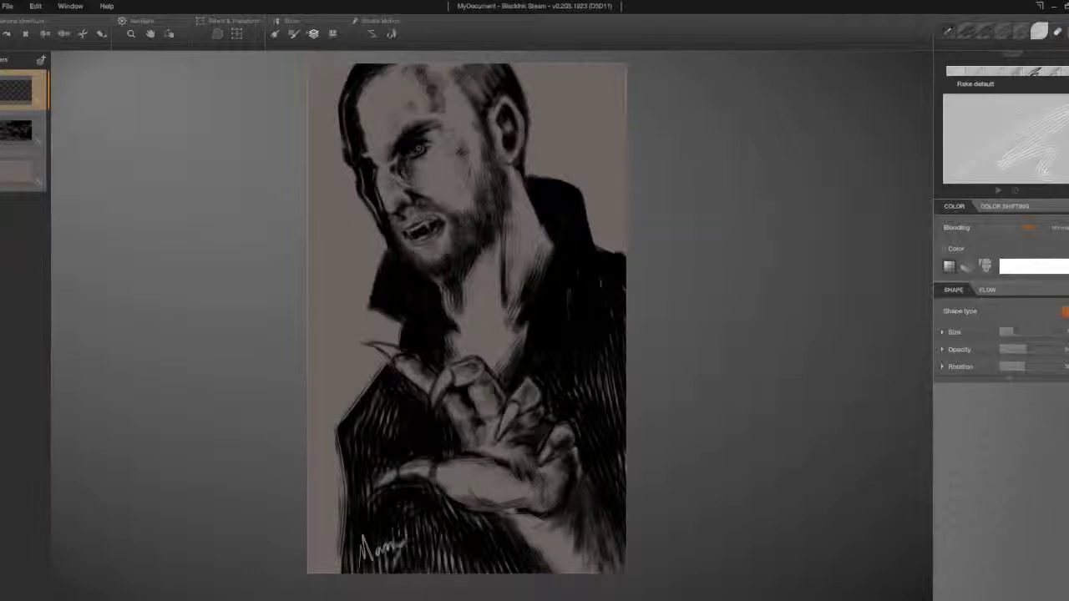